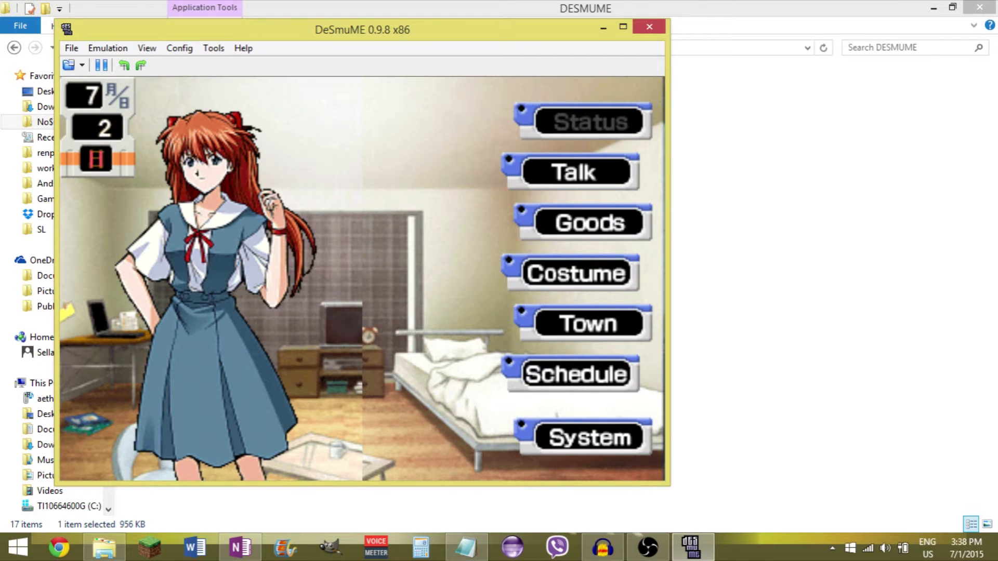
Review the emulator's existing cheats list and the character's current status values in the game
left_click(107, 48)
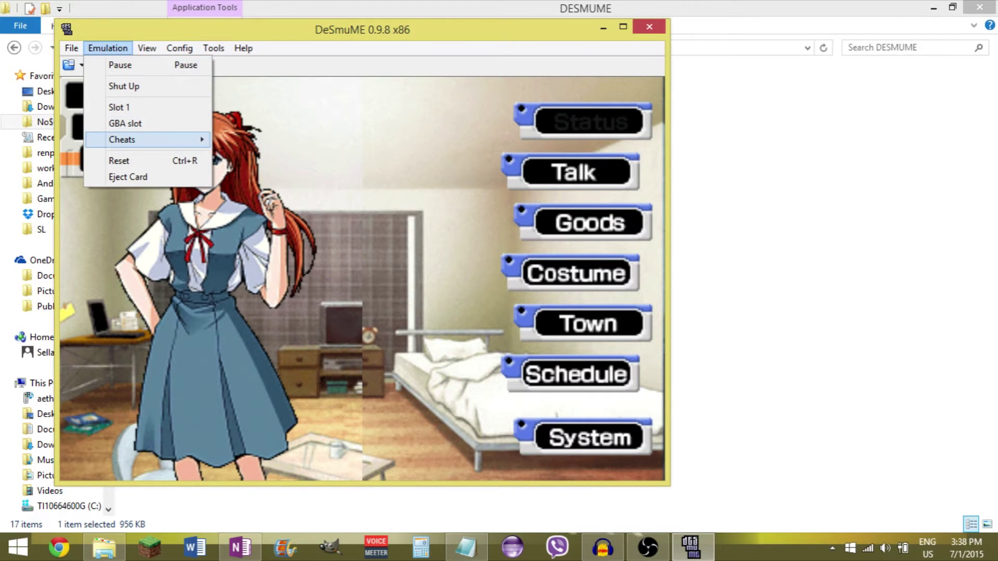
mouse_move(122, 139)
left_click(240, 139)
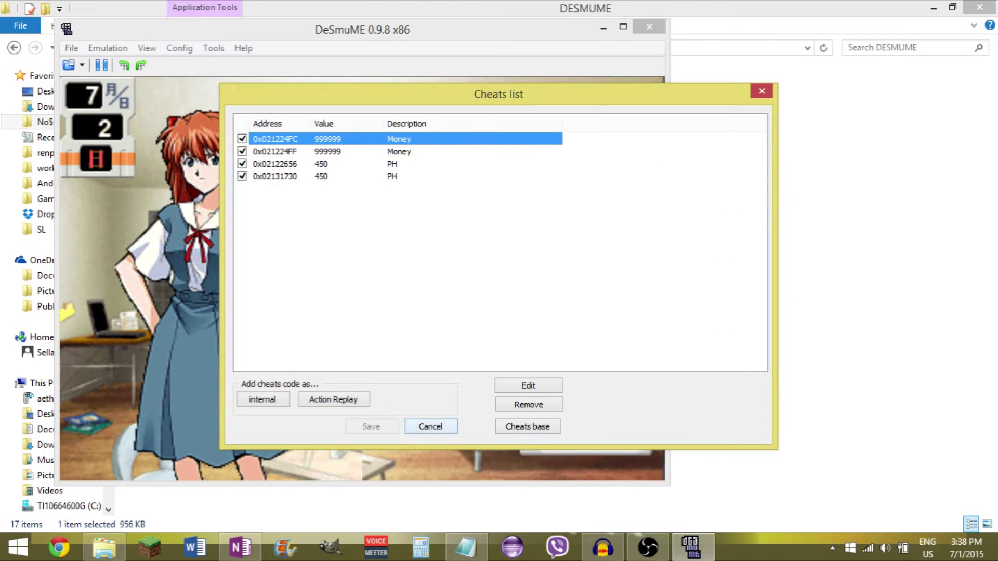
left_click(431, 426)
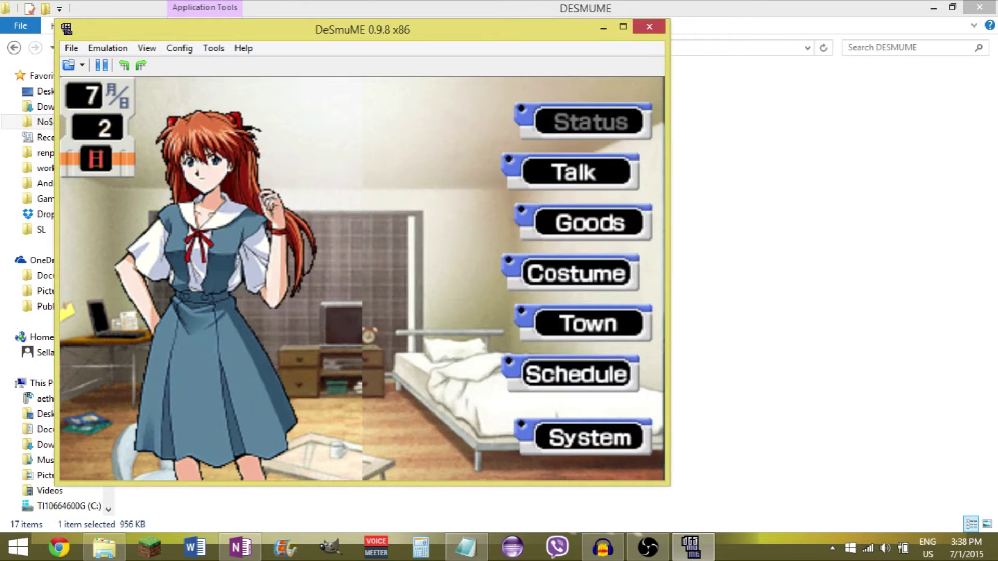
key("x")
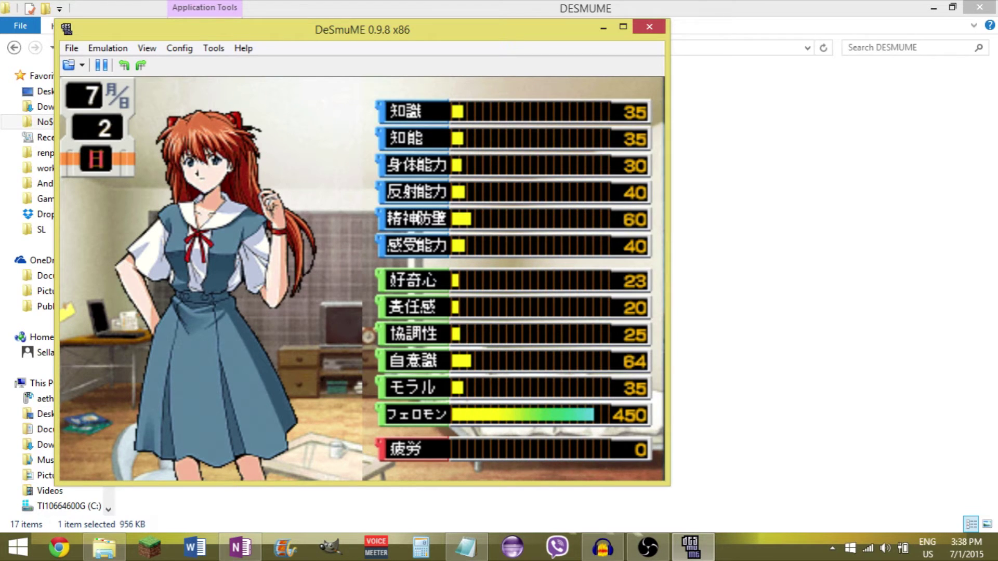
key("z")
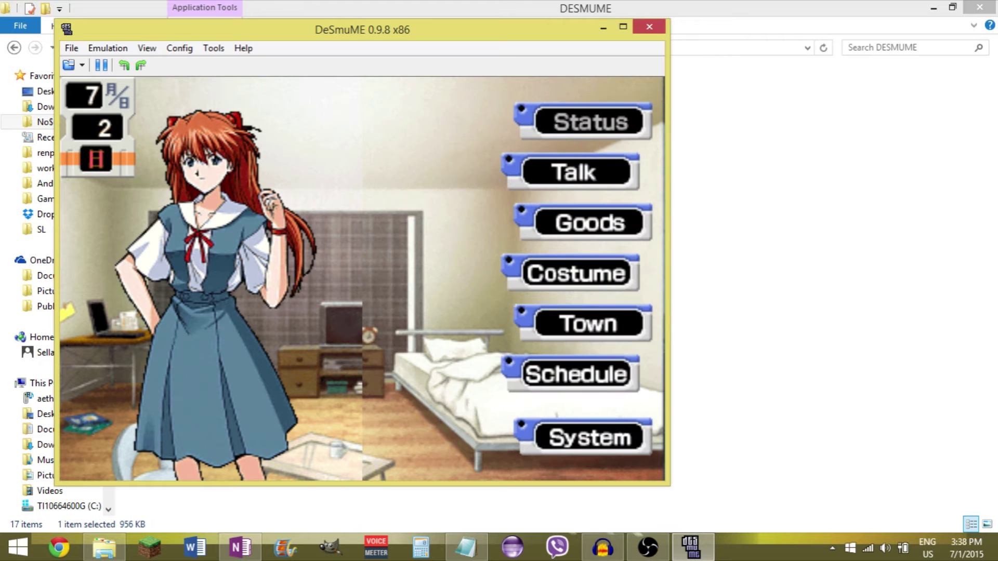
Go to the town map and run an exact 2-byte cheat search for the value 25
left_click(589, 324)
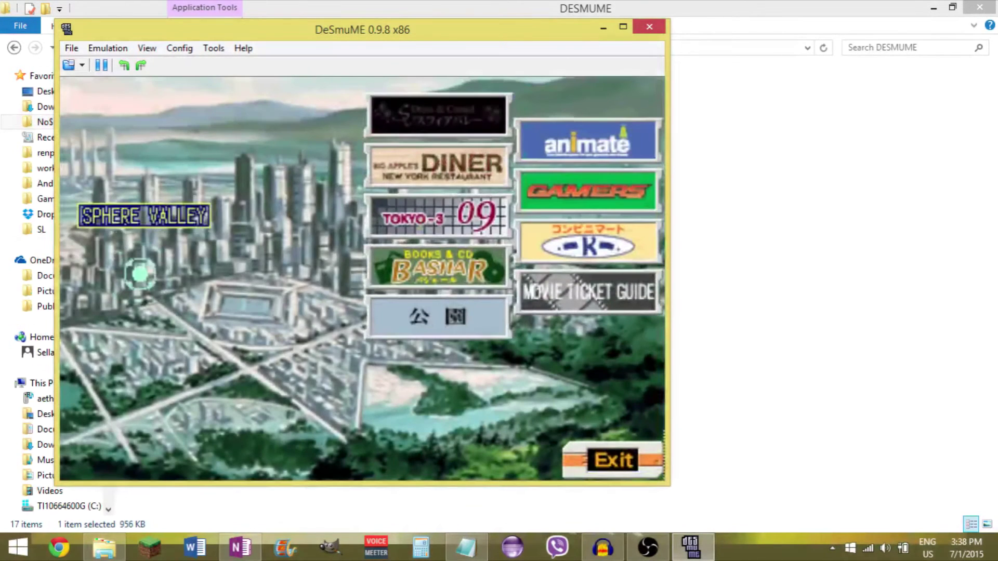
left_click(107, 48)
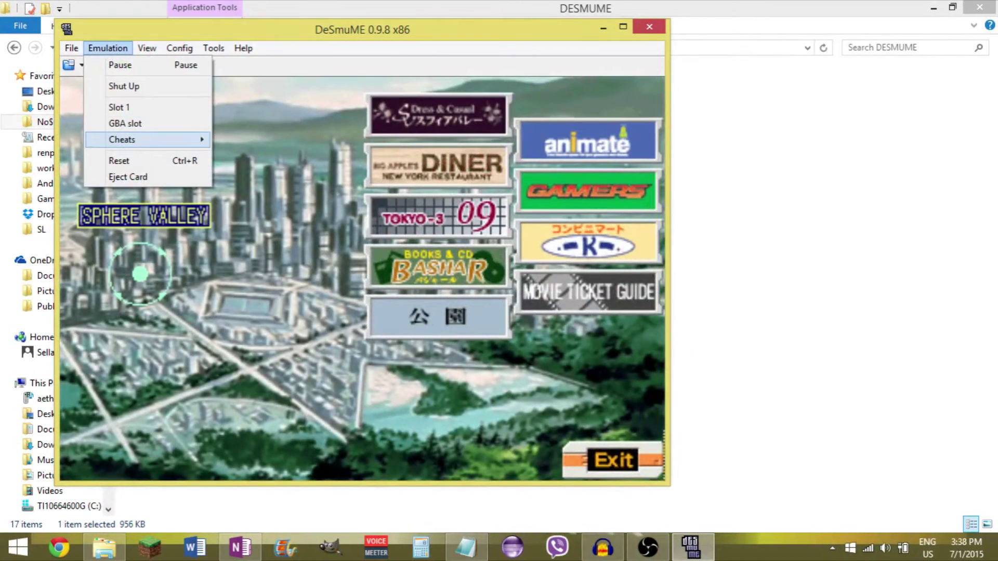
mouse_move(145, 139)
key("Down")
key("Return")
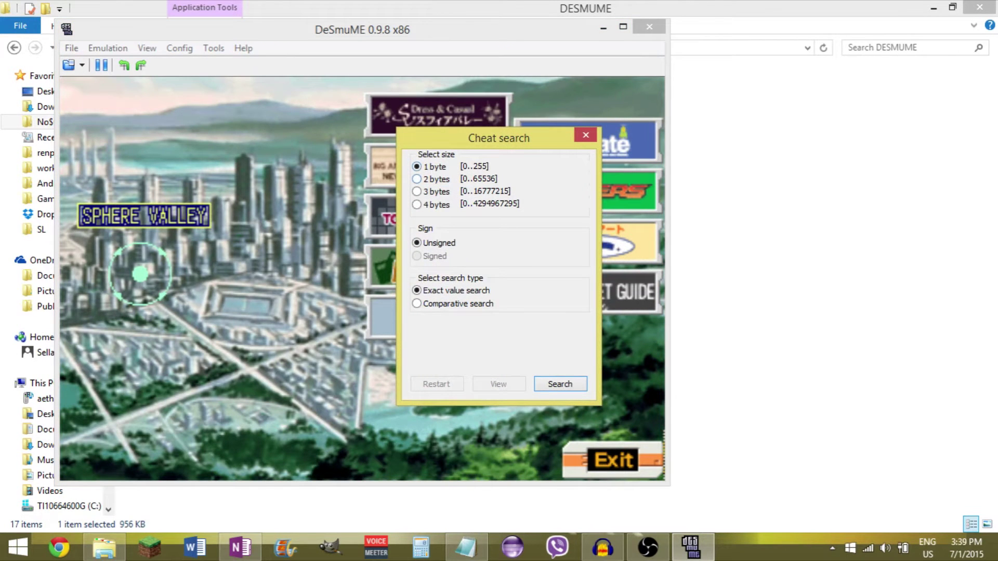
left_click(416, 178)
key("Return")
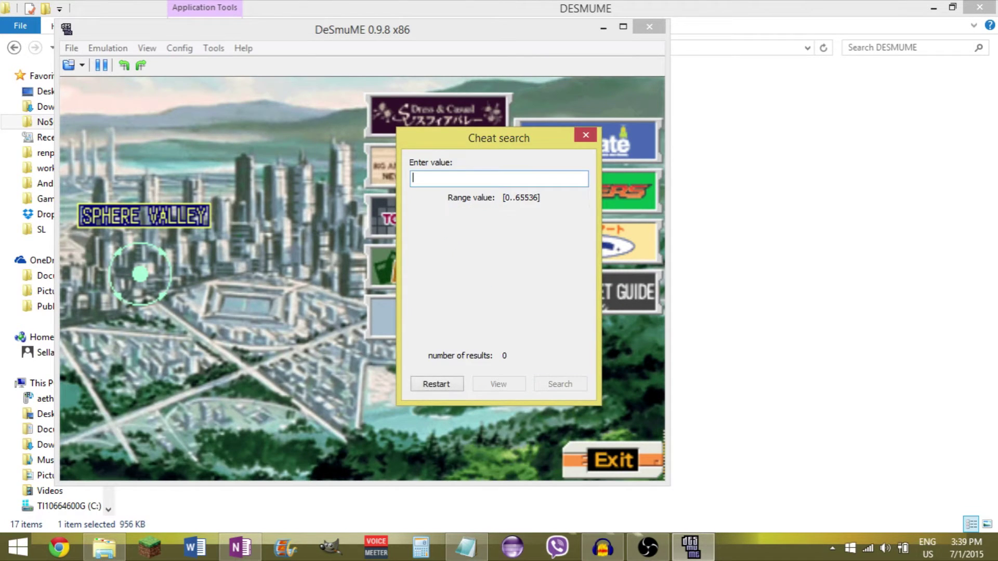
type("25")
key("Return")
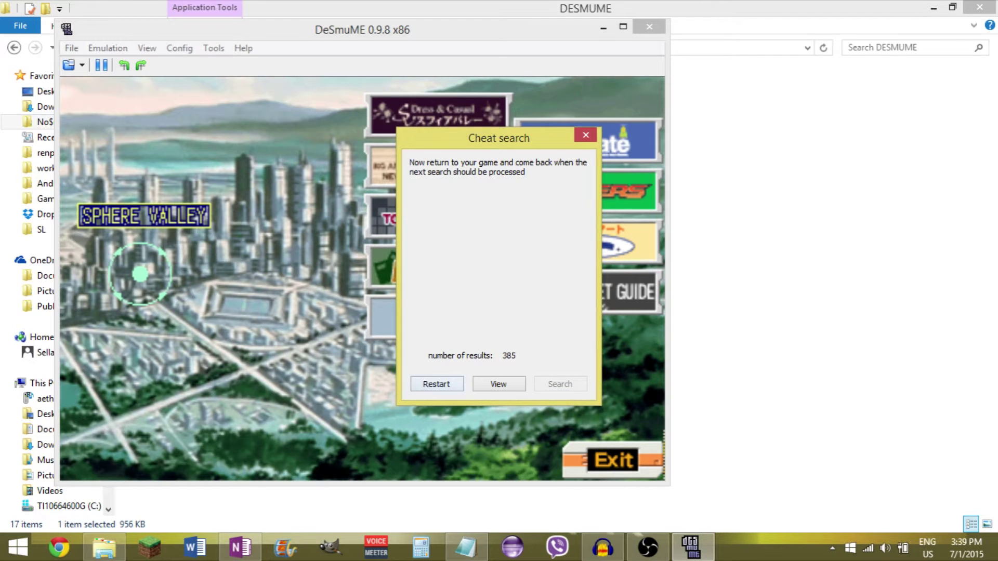
key("Escape")
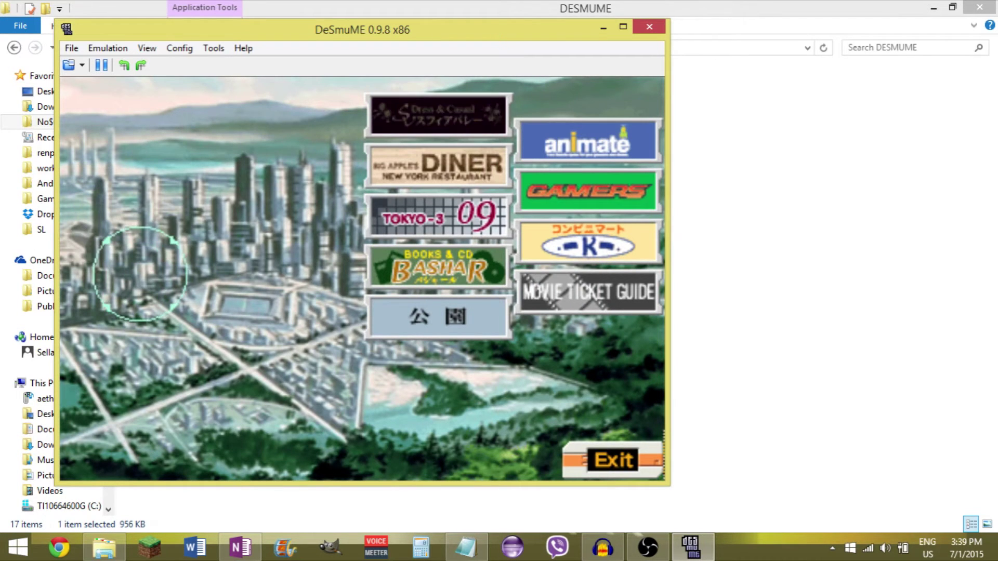
Enter the Tokyo-3 09 shop and buy the Mug
key("Down")
key("Down")
key("x")
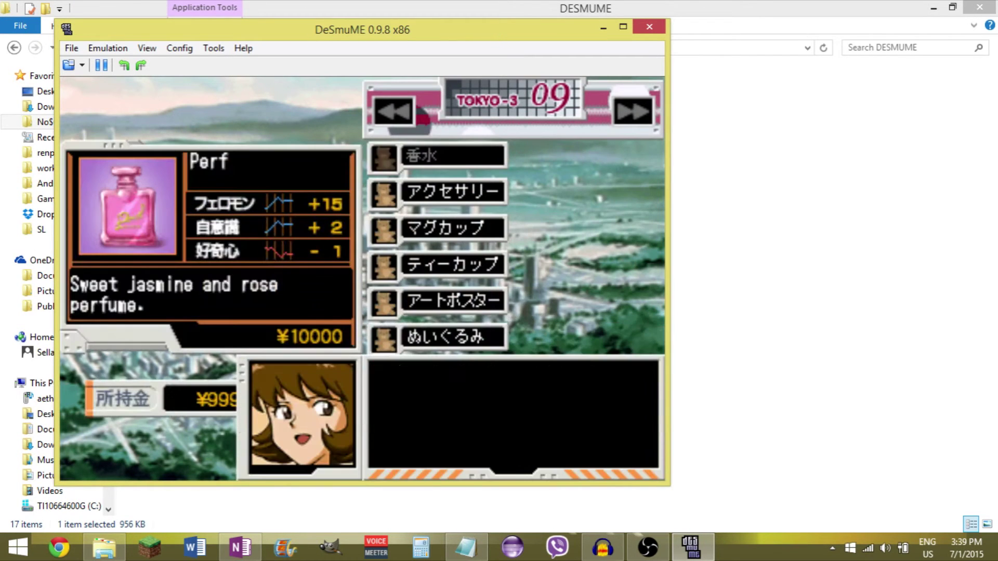
key("x")
key("Right")
key("Down")
key("Down")
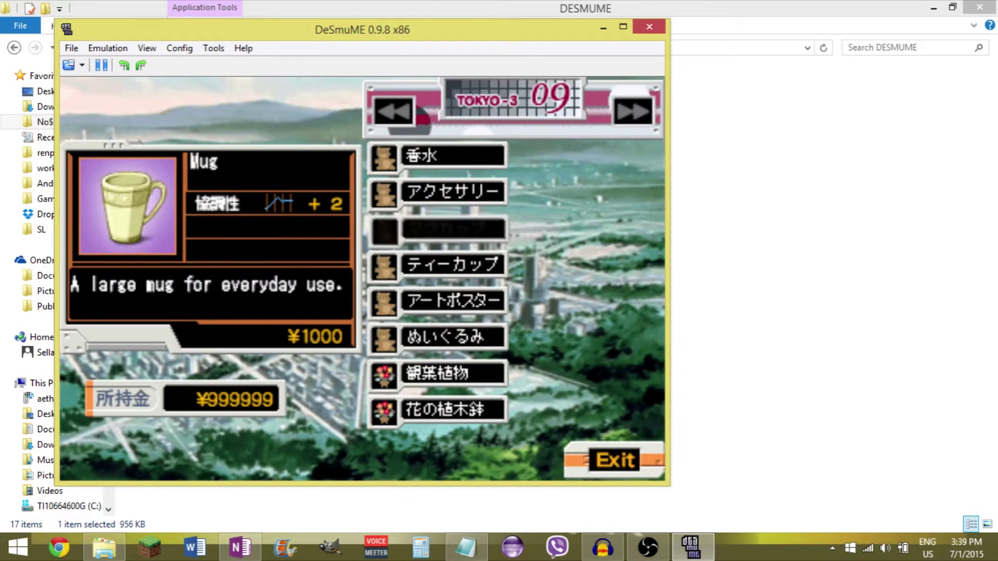
key("x")
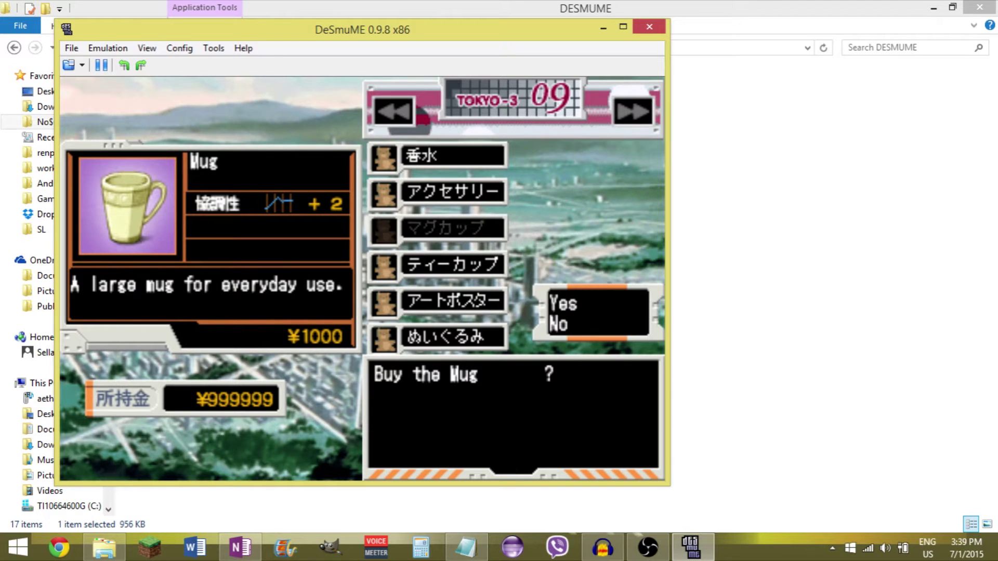
key("x")
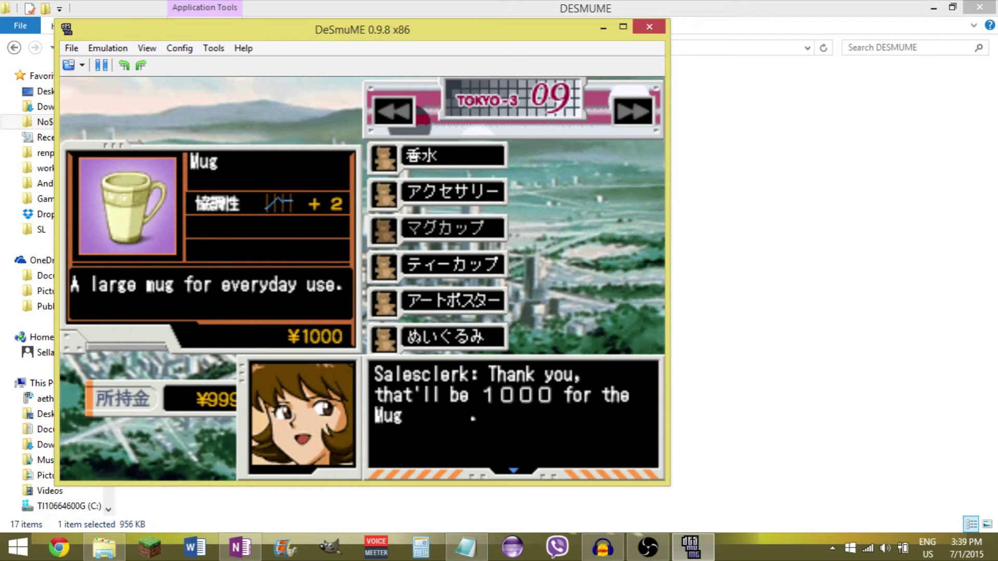
key("x")
key("x")
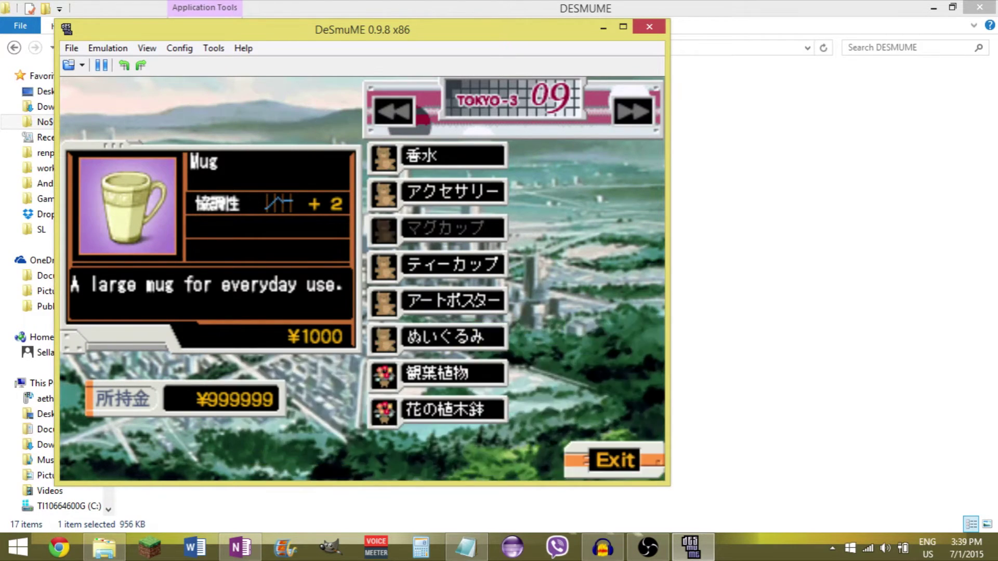
Narrow the cheat search to the value 27 and view the matching addresses
left_click(108, 48)
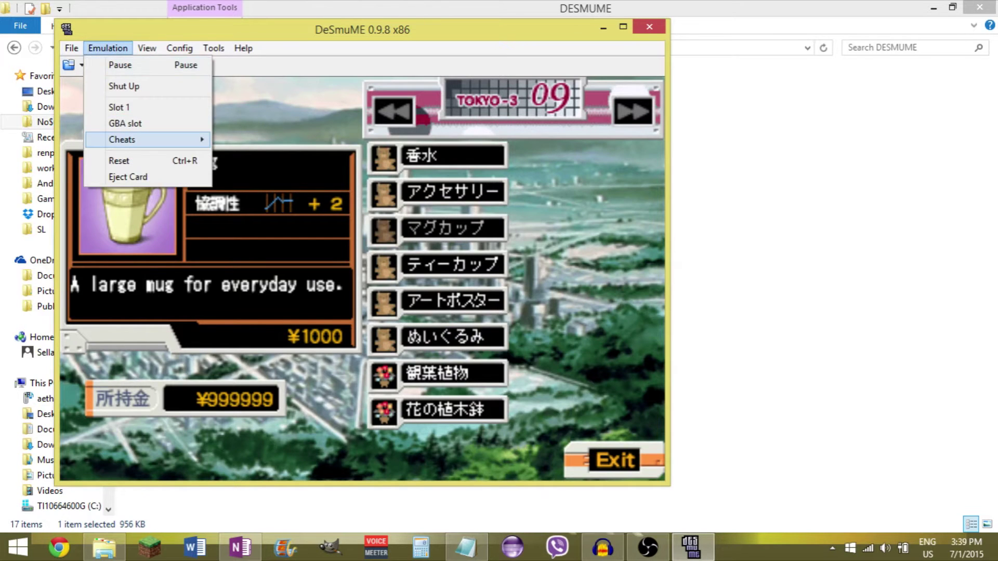
left_click(246, 155)
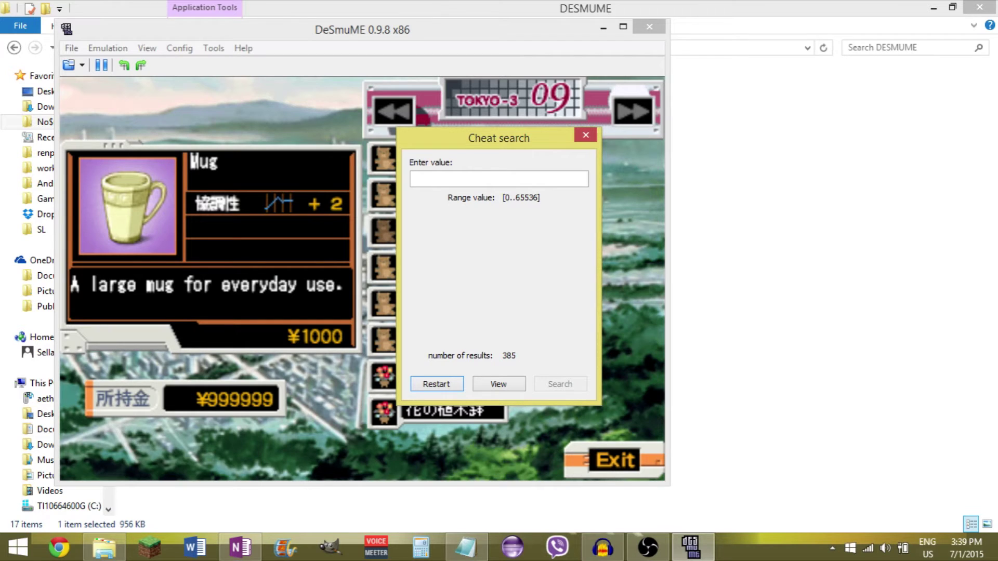
type("27")
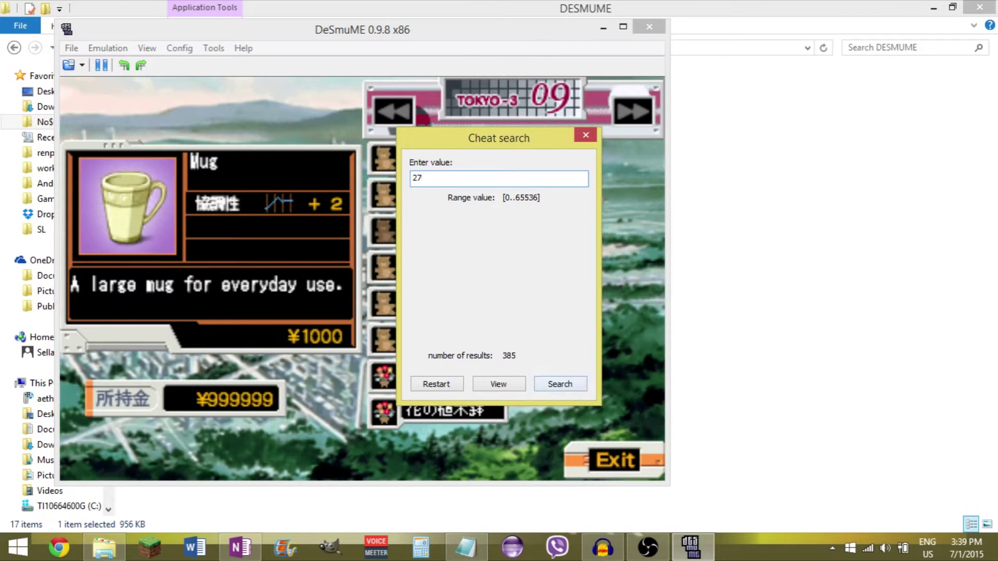
key("Return")
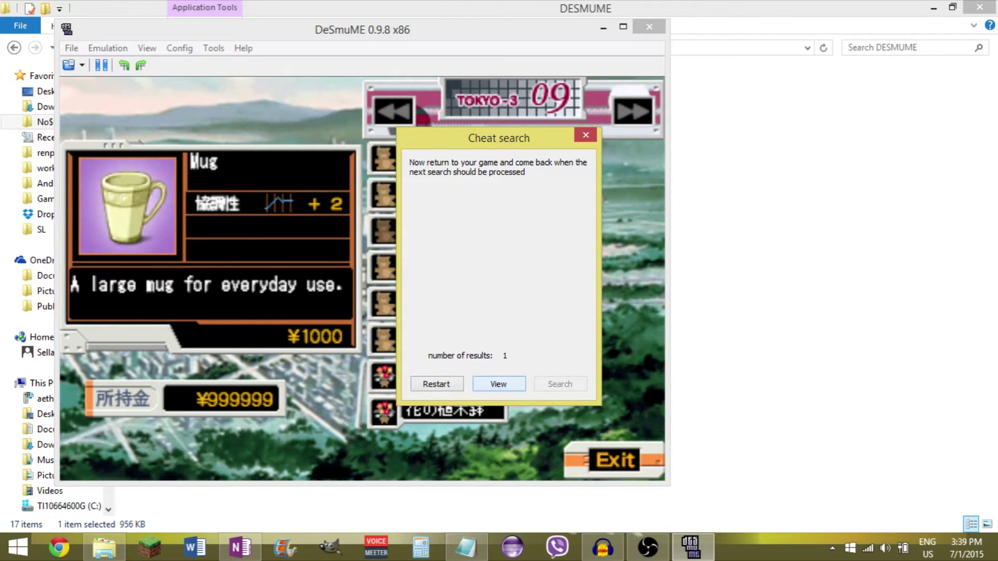
key("Return")
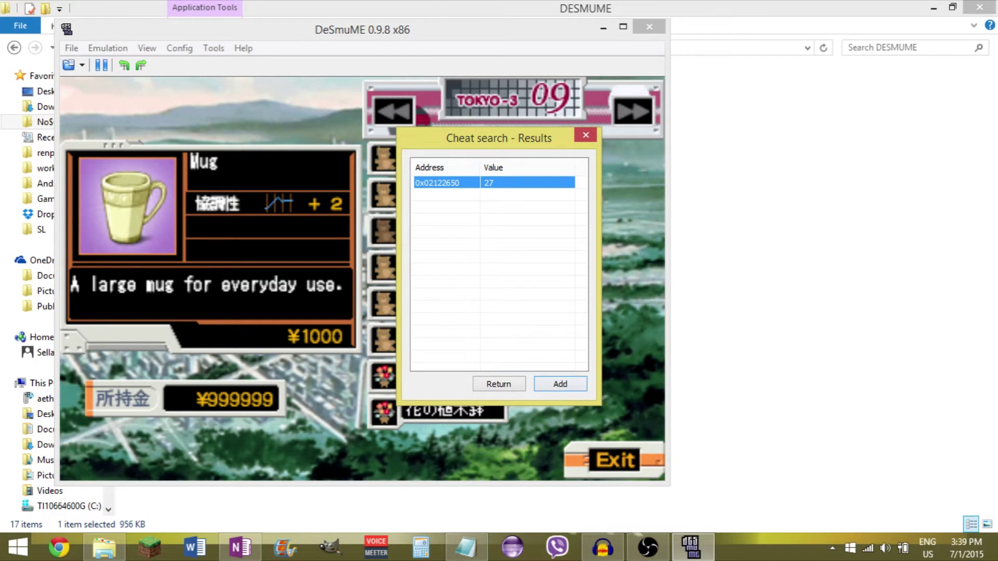
Add the found address as a cheat with the description "Social" and the value 300
left_click(560, 383)
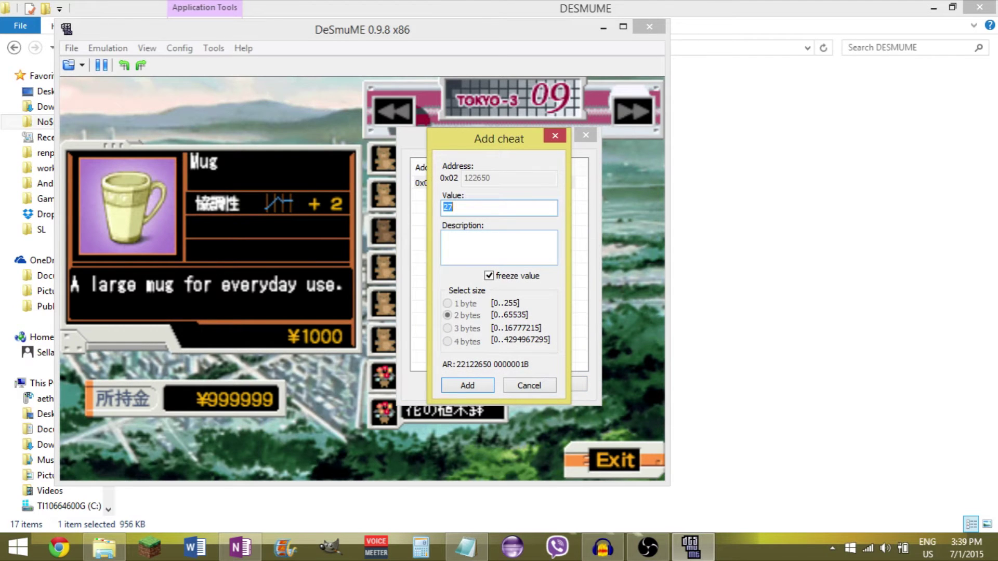
key("Tab")
type("Social")
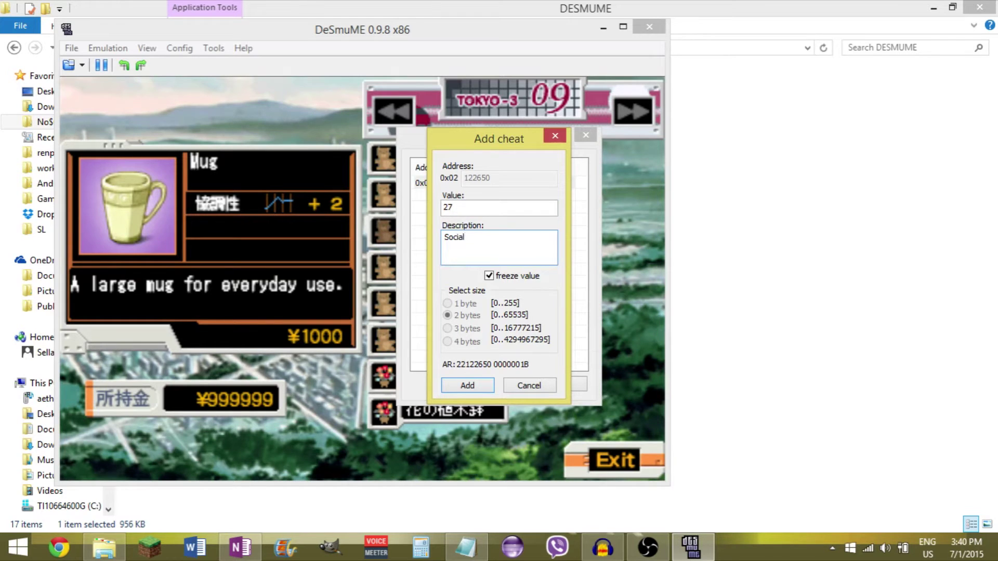
key("shift+Tab")
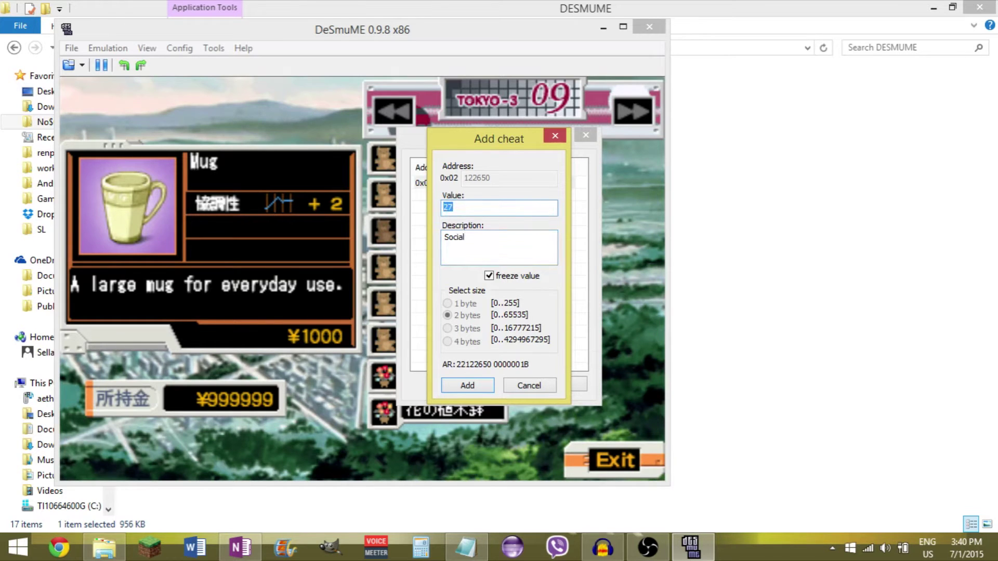
type("300")
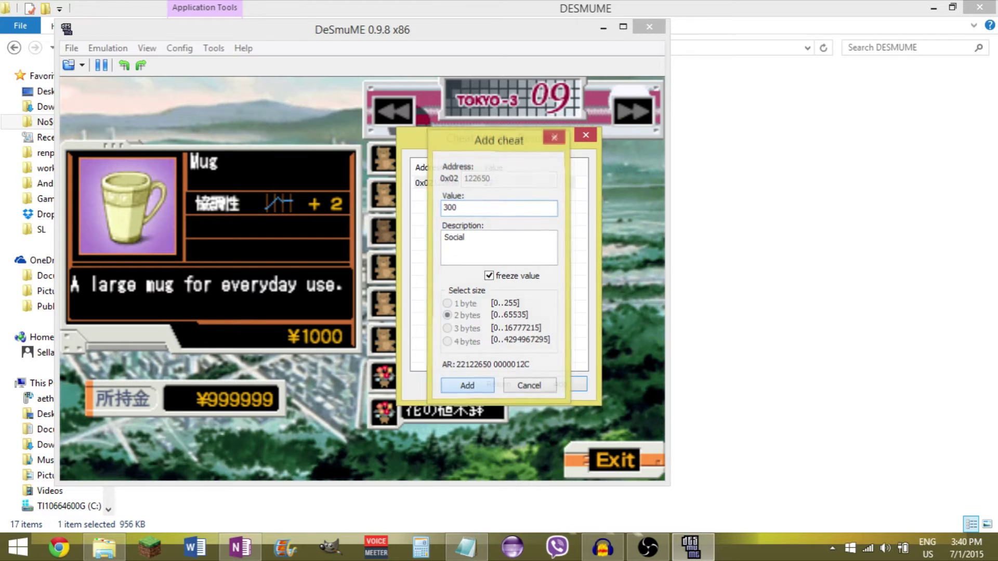
key("Return")
Leave the results, reset the cheat search and close it
left_click(498, 383)
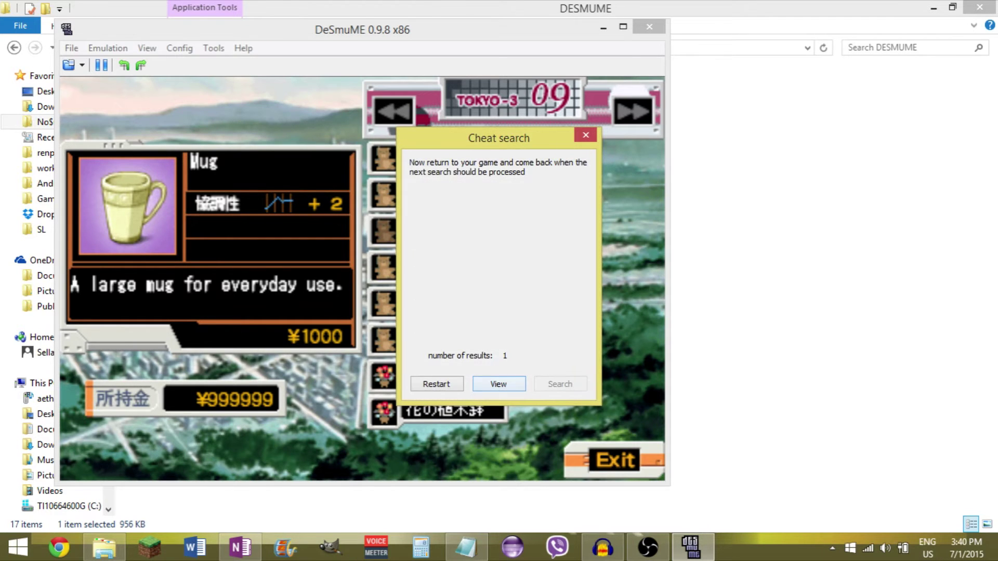
left_click(436, 383)
left_click(585, 135)
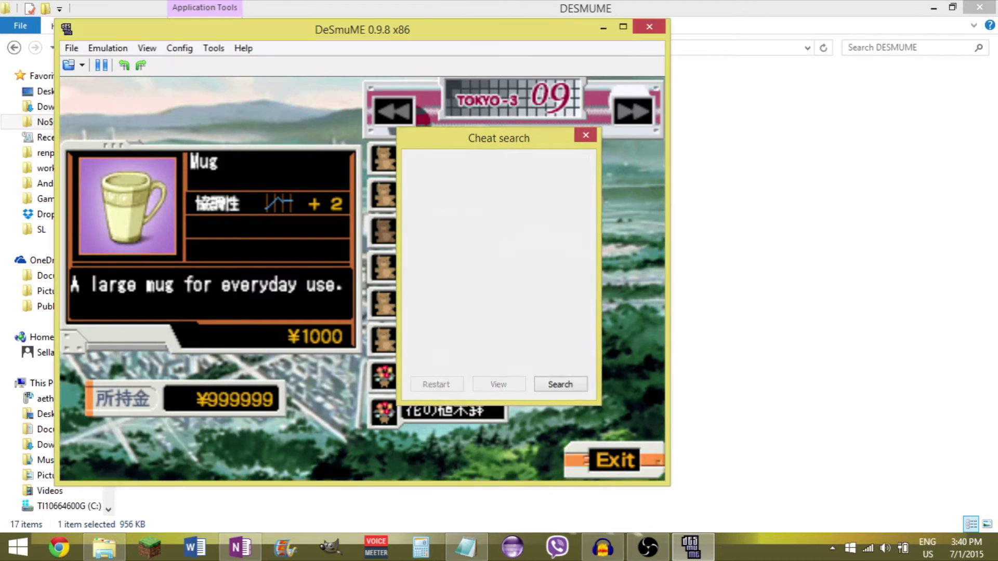
Check the new Social entry in the cheats list and close the list
left_click(107, 47)
key("Right")
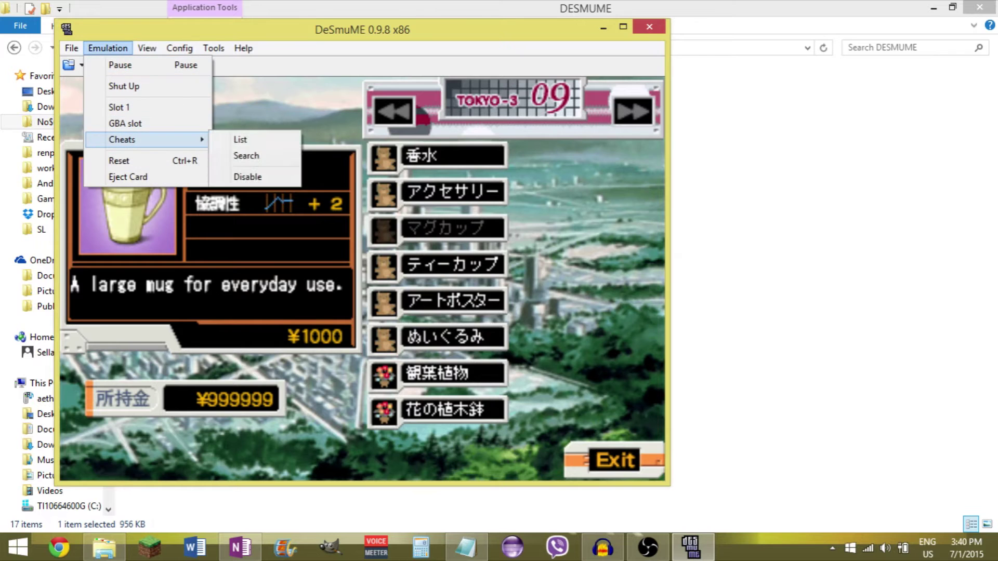
key("Return")
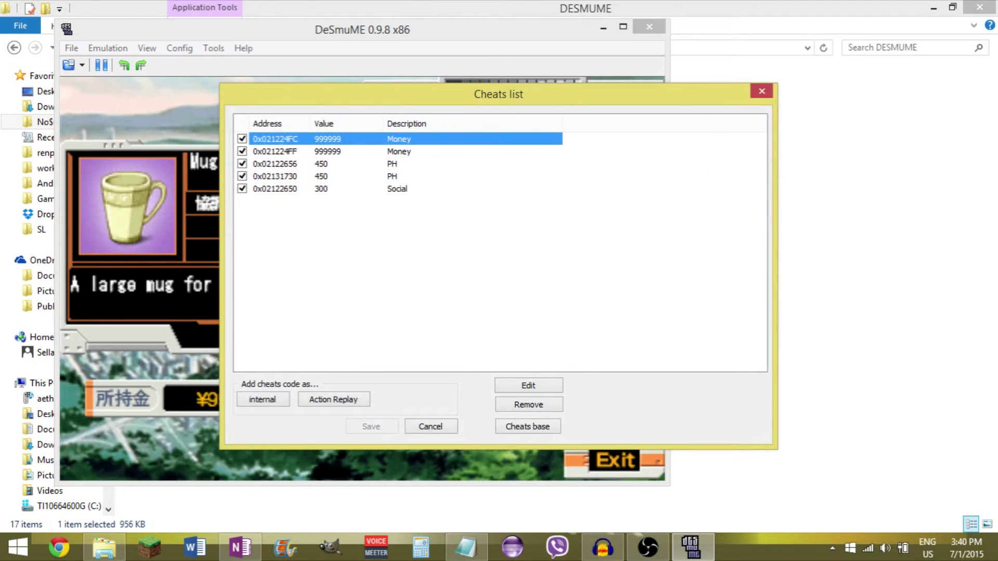
left_click(321, 189)
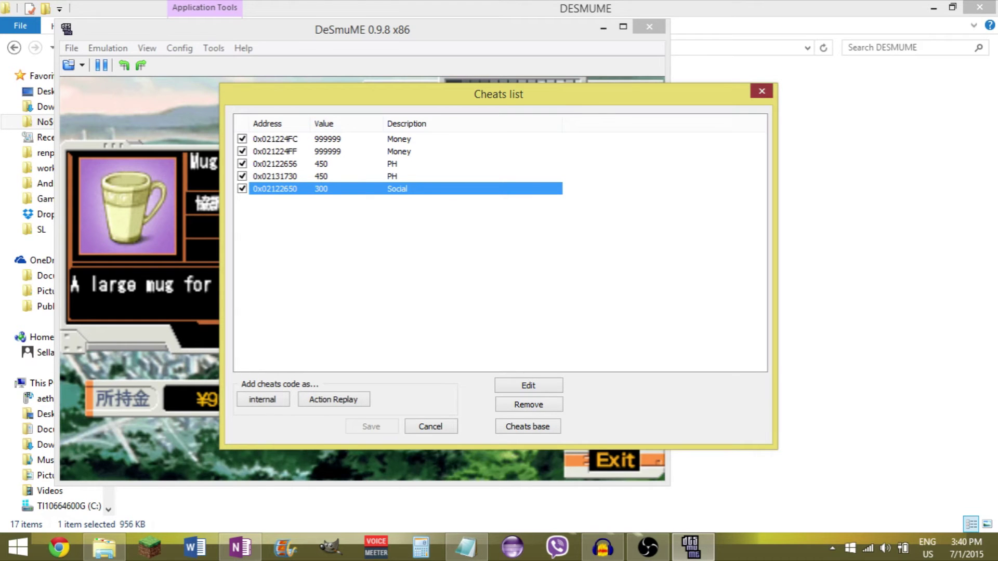
left_click(761, 91)
Leave the shop and the town map, and check the character's status values back in the room
key("z")
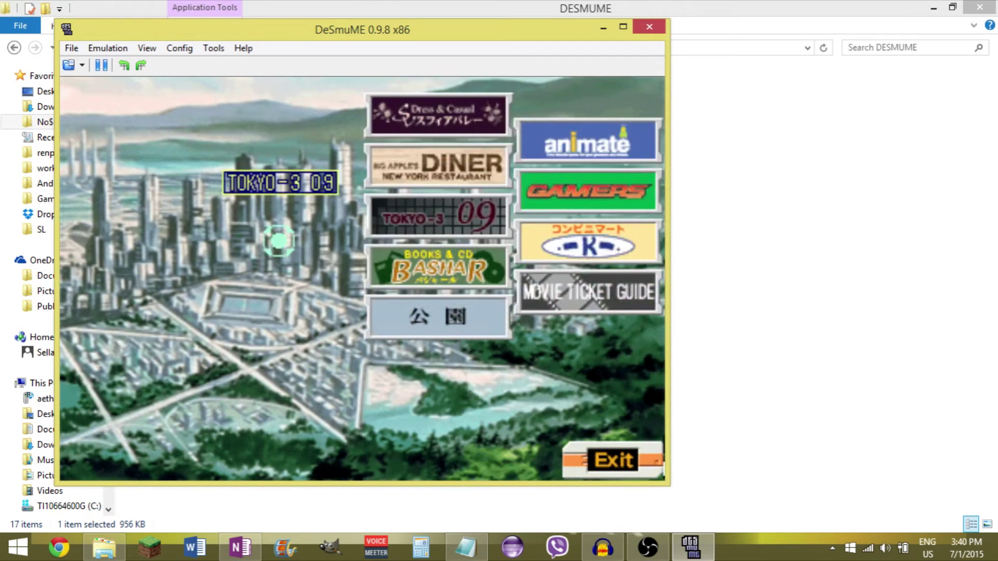
key("z")
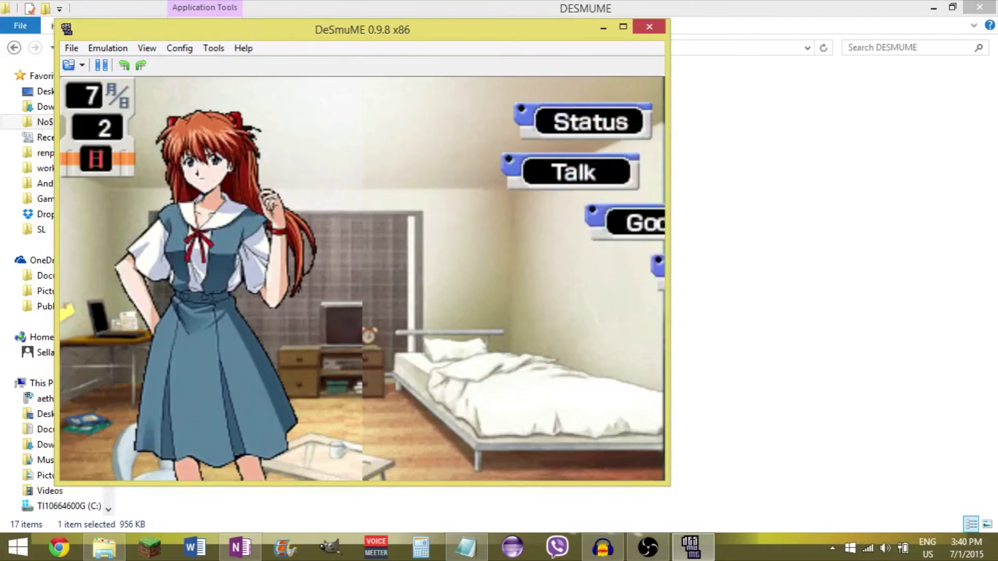
key("x")
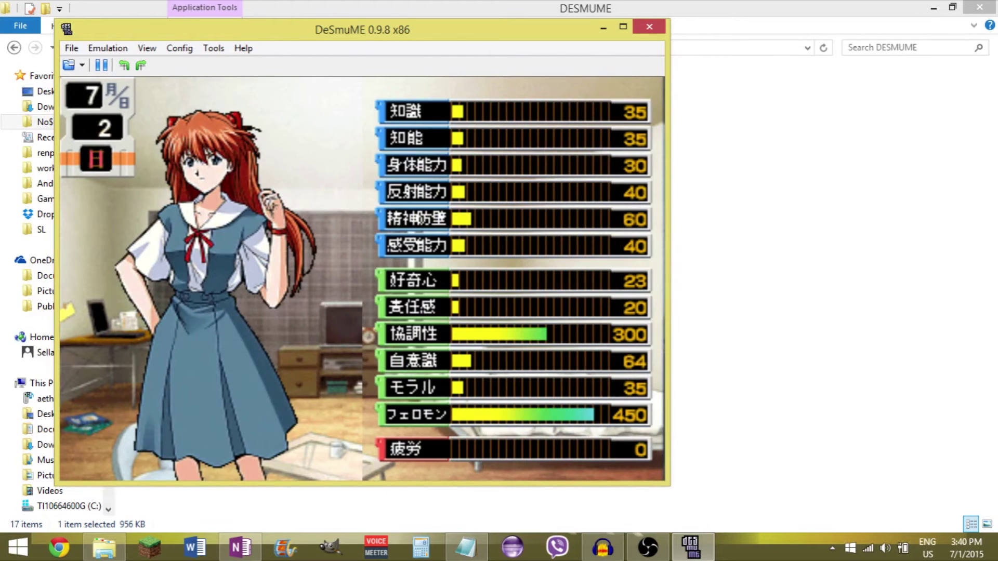
key("z")
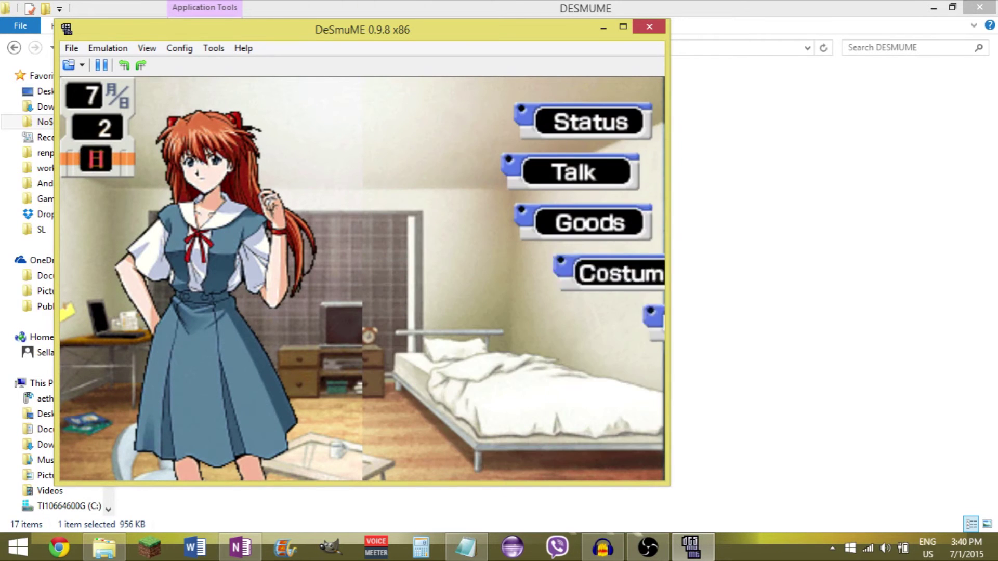
Advance through the greeting in the room, check the character's status values and close the status display
key("x")
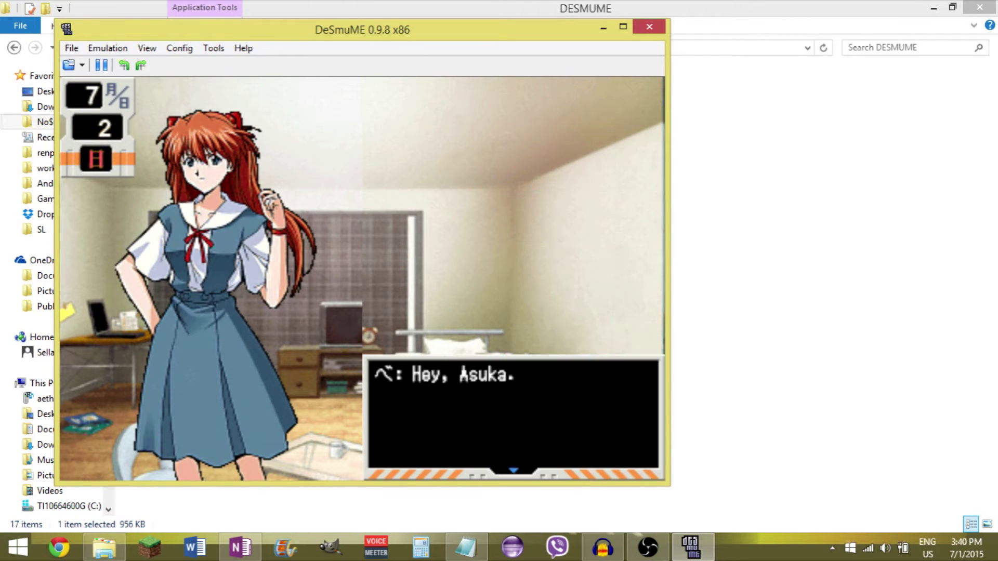
key("x")
key("x")
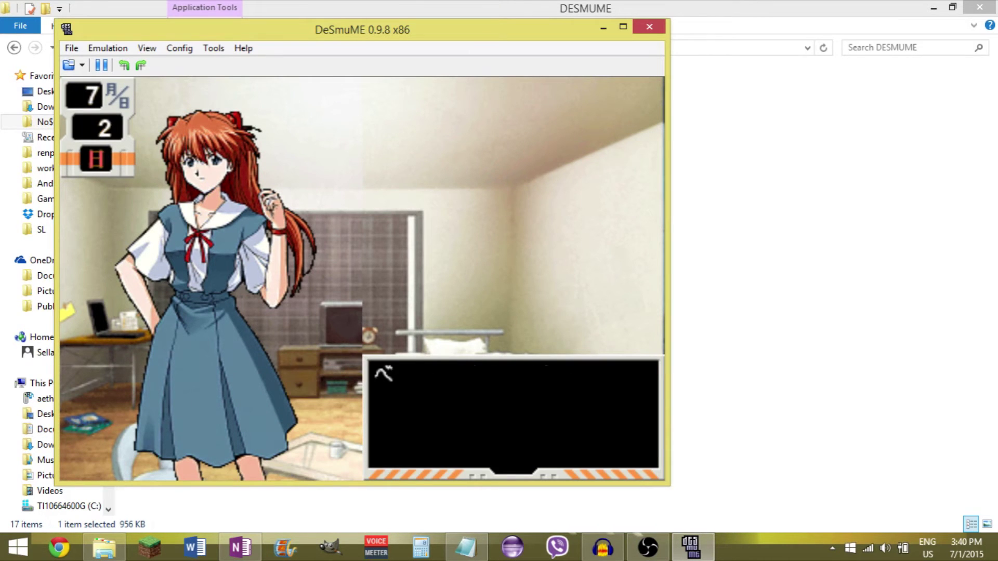
key("x")
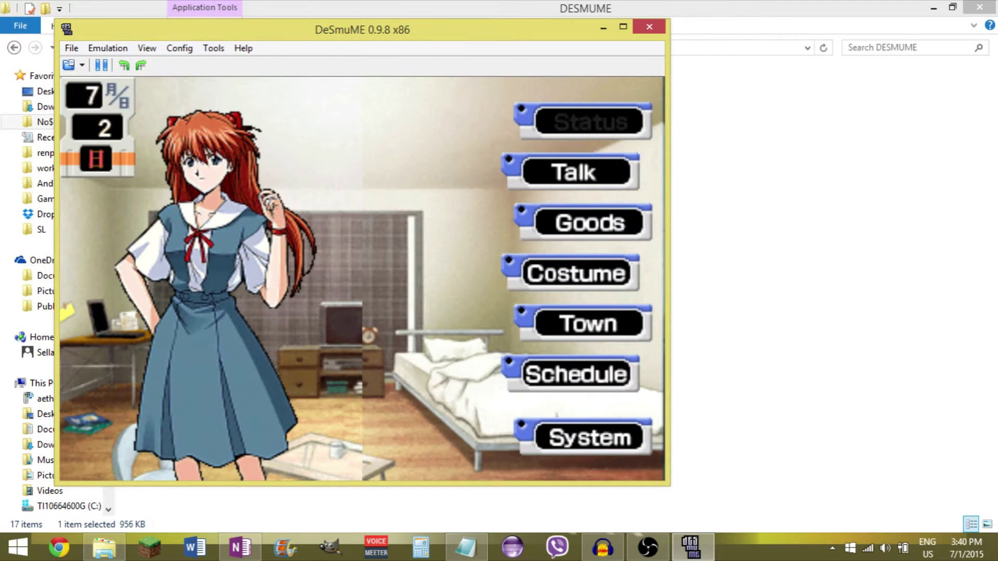
key("x")
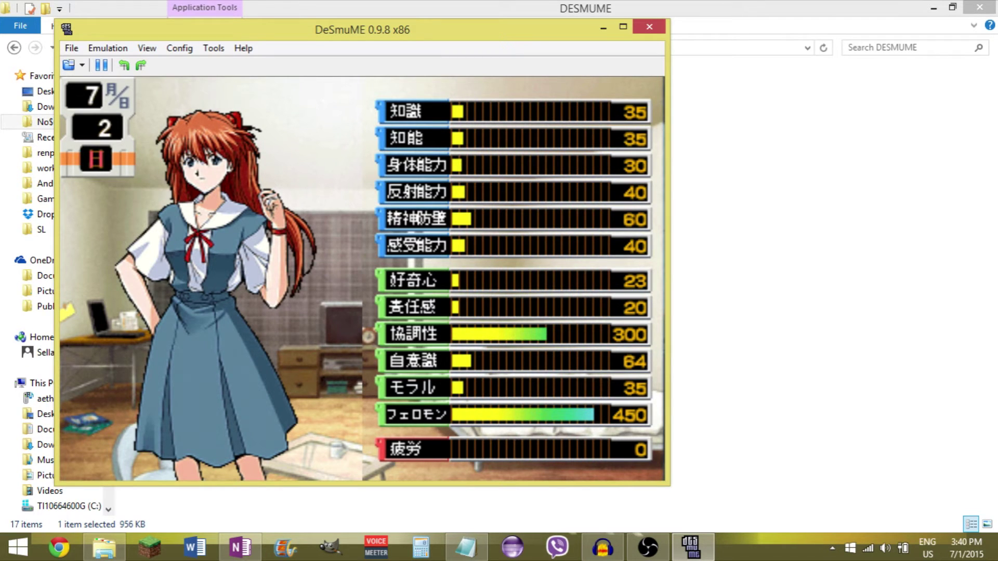
key("z")
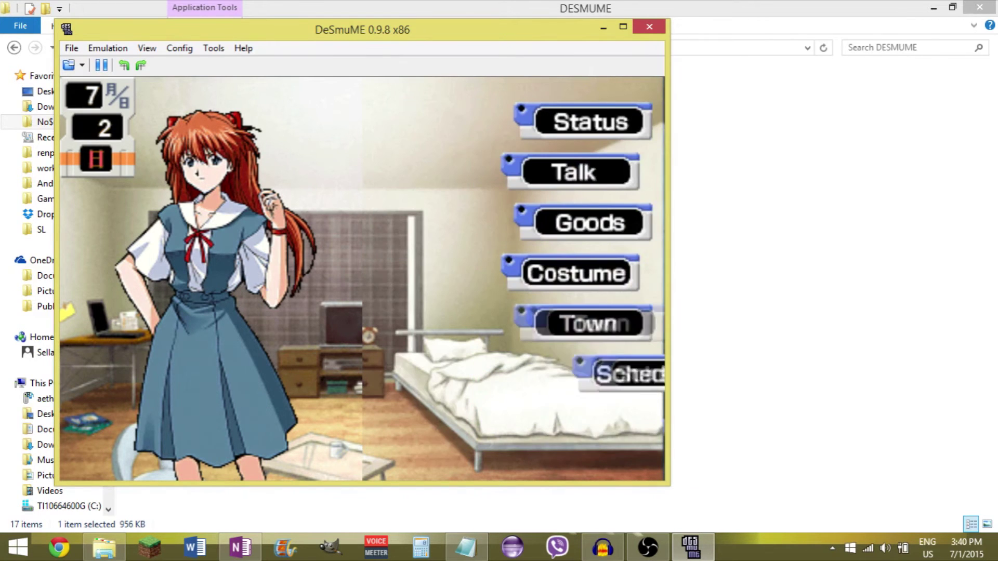
Start an unsigned 2-byte comparative cheat search and close the search window to return to the game
left_click(107, 47)
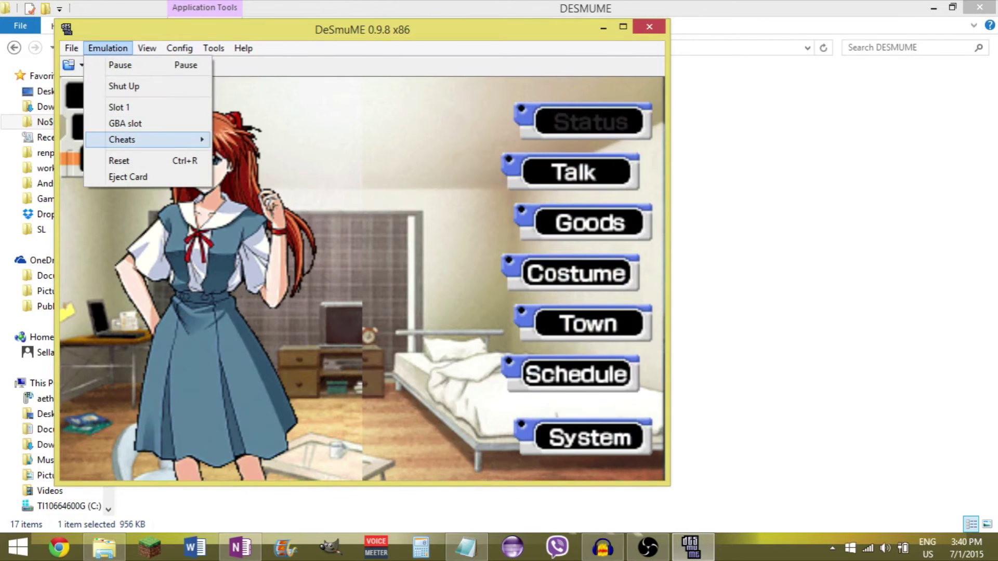
mouse_move(147, 139)
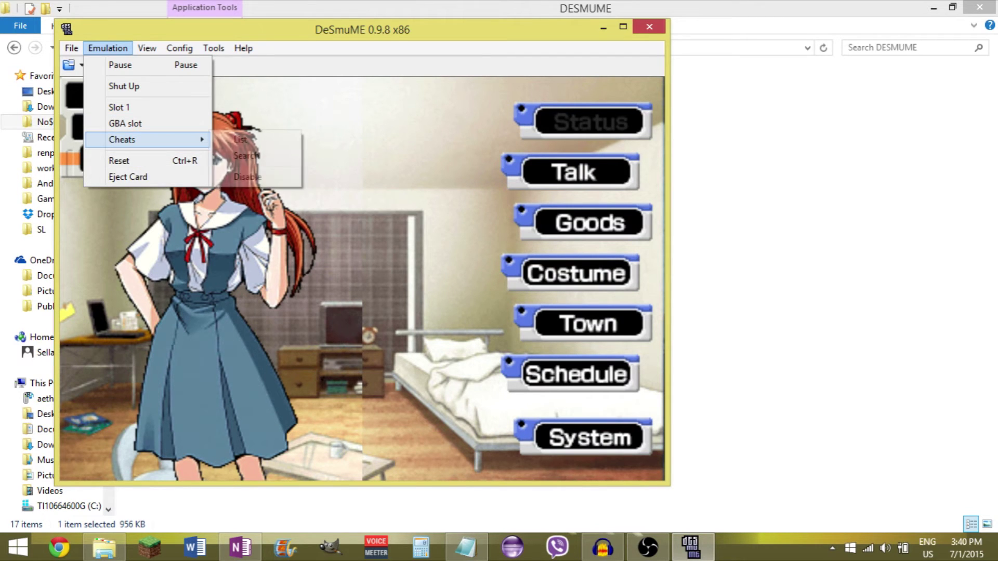
key("Down")
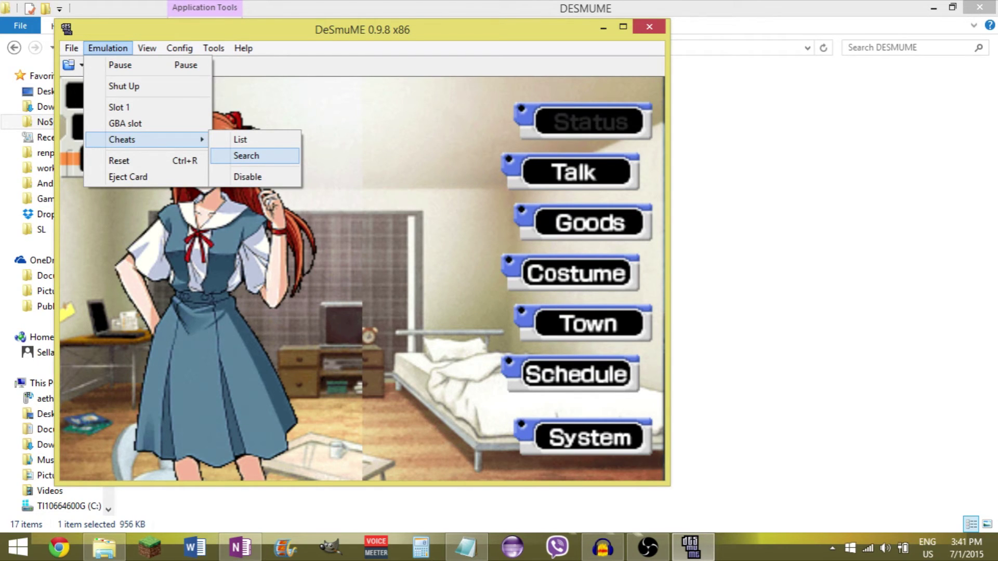
key("Return")
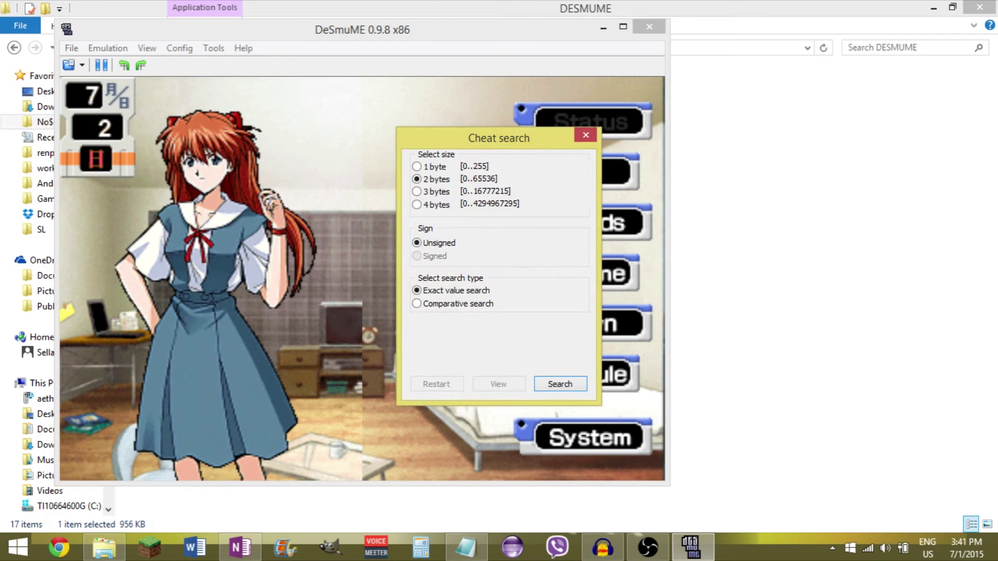
left_click(417, 304)
key("Return")
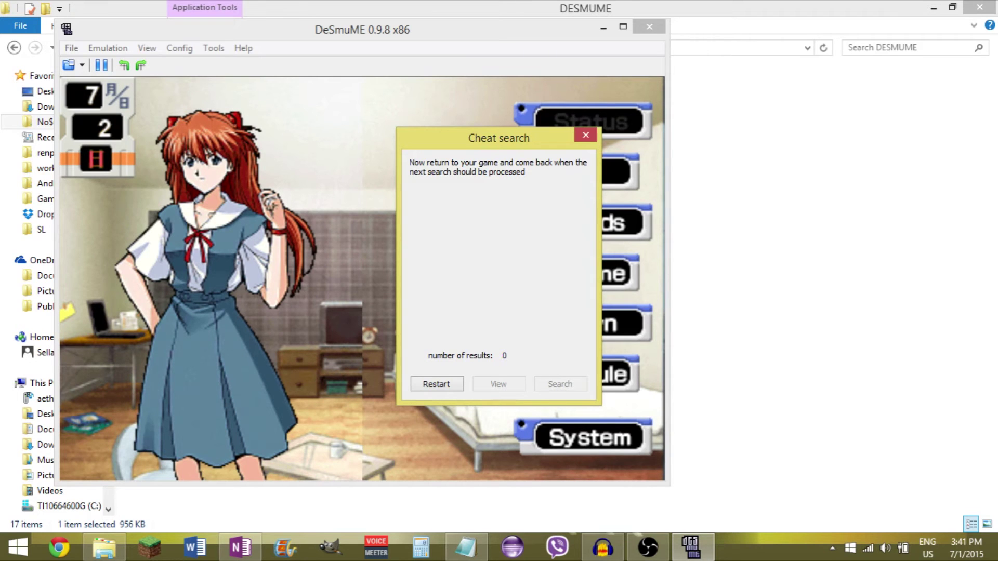
key("Escape")
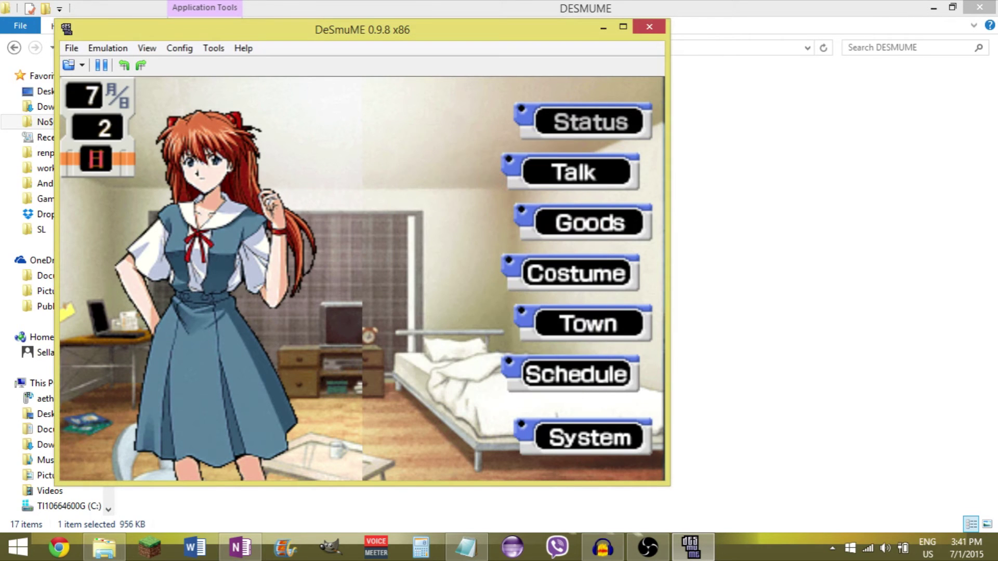
Go from the room to the town map and enter the Diner
left_click(591, 324)
key("x")
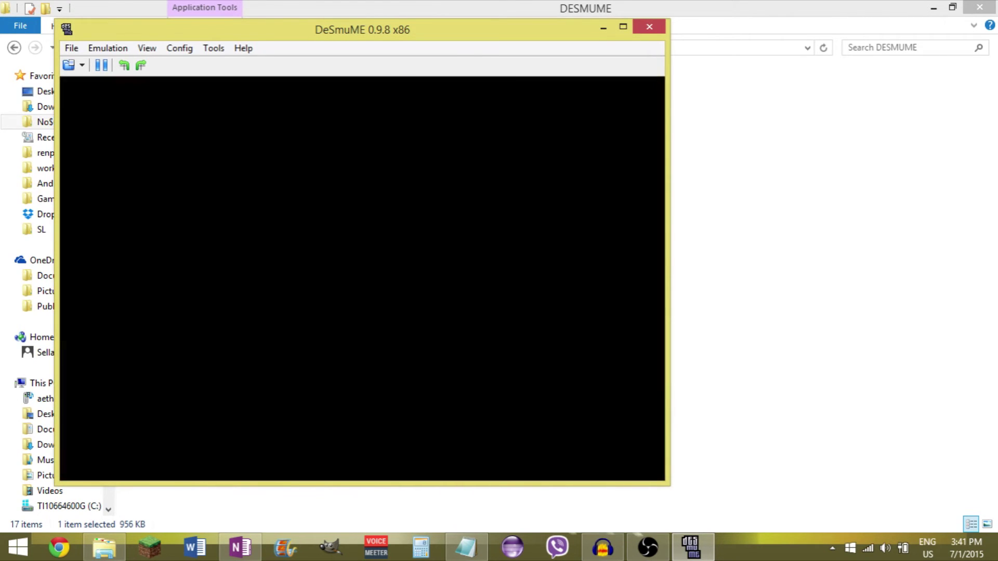
key("Down")
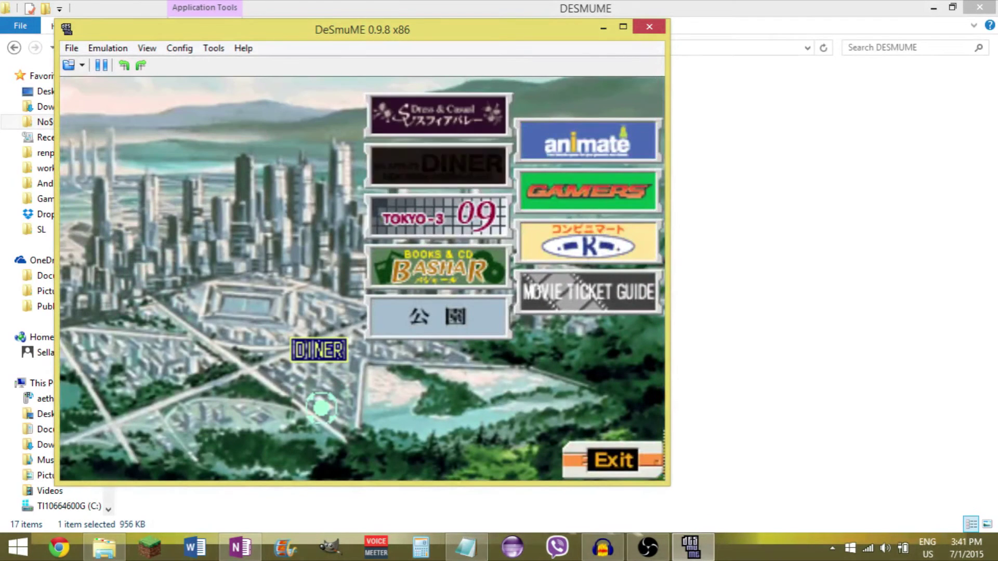
key("x")
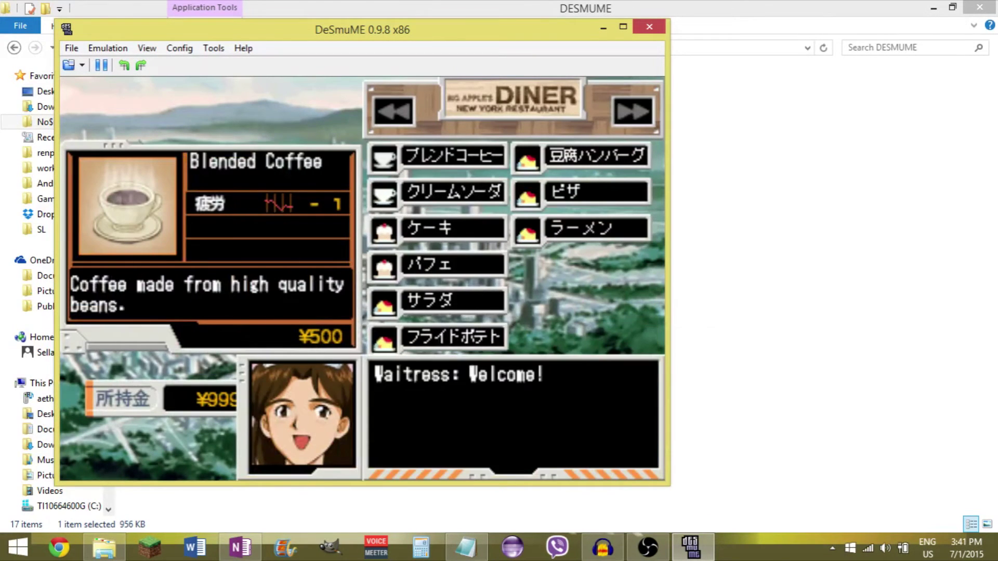
Order a Blended Coffee for ¥500 and advance through the dialogue back to the diner's menu
key("x")
key("x")
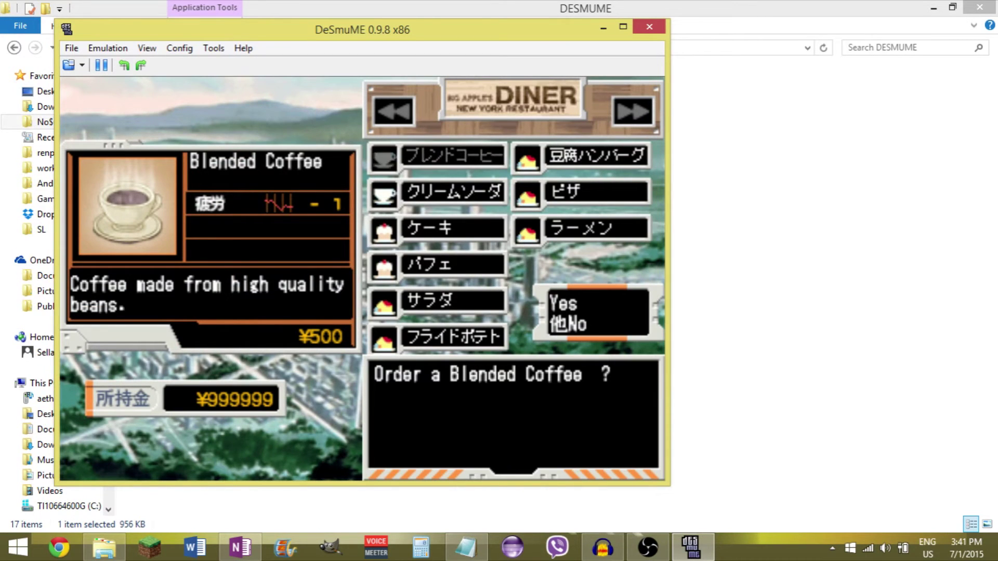
key("x")
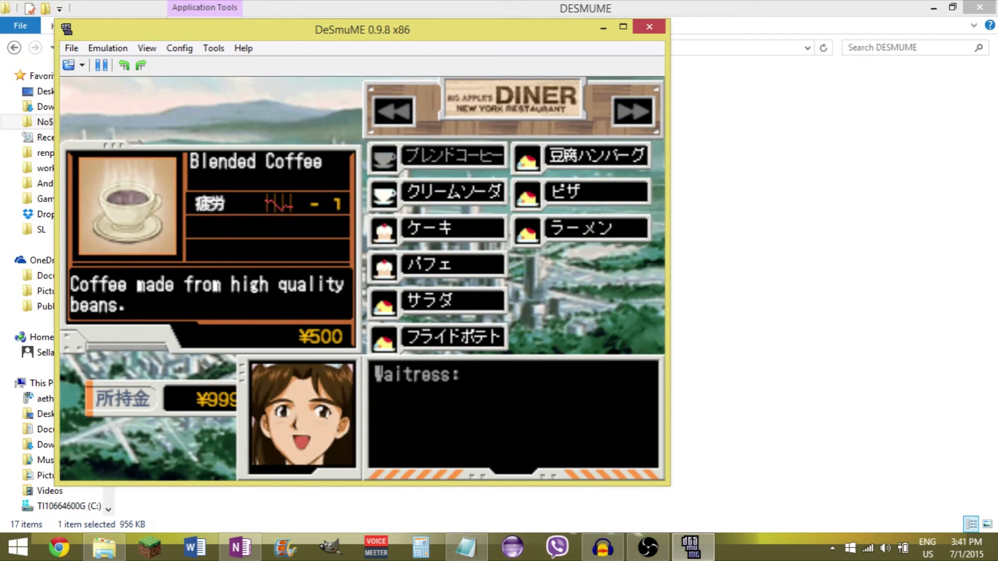
key("x")
key("x")
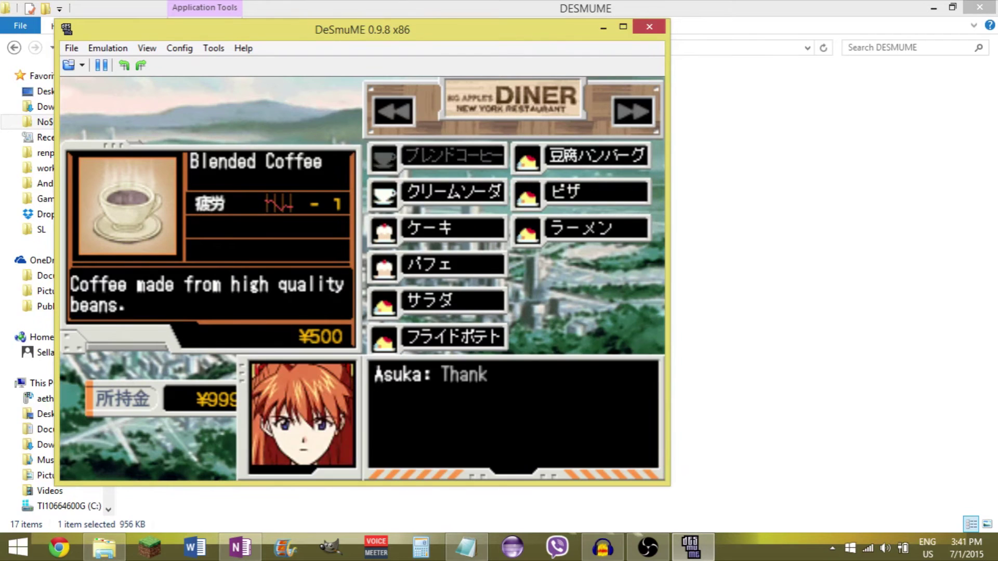
key("x")
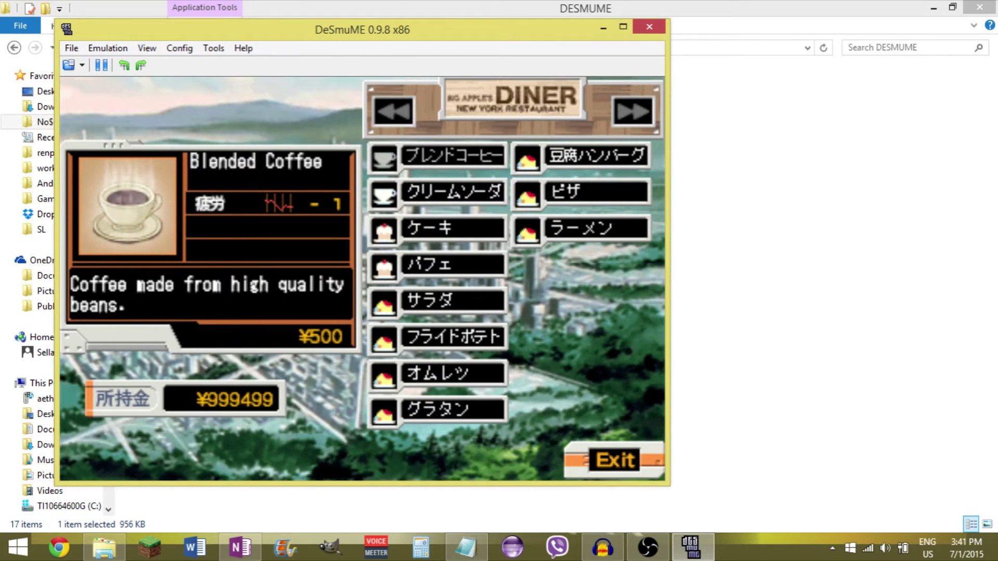
Run the comparative cheat search for values greater than the old value, and close the search window
left_click(116, 47)
mouse_move(145, 139)
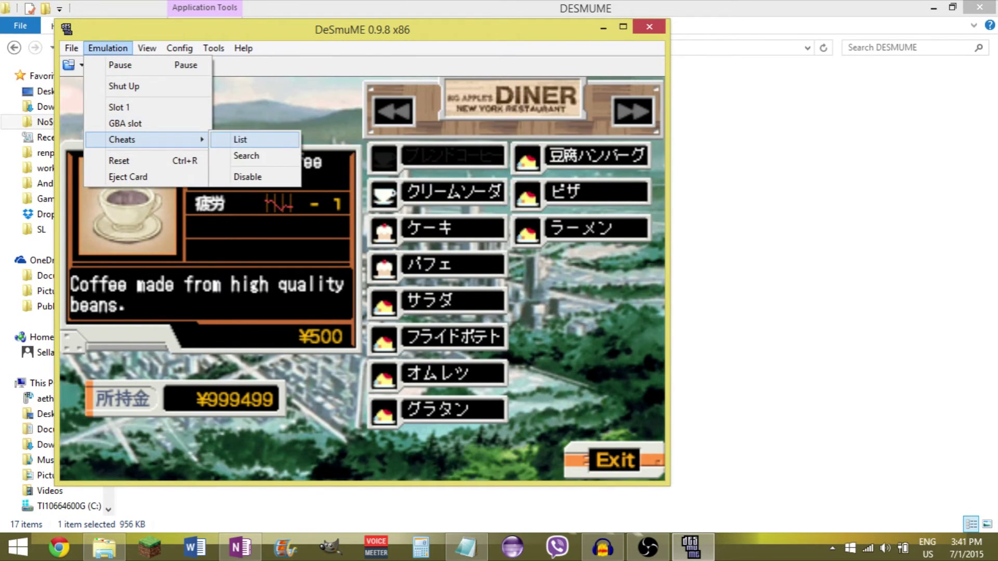
left_click(246, 156)
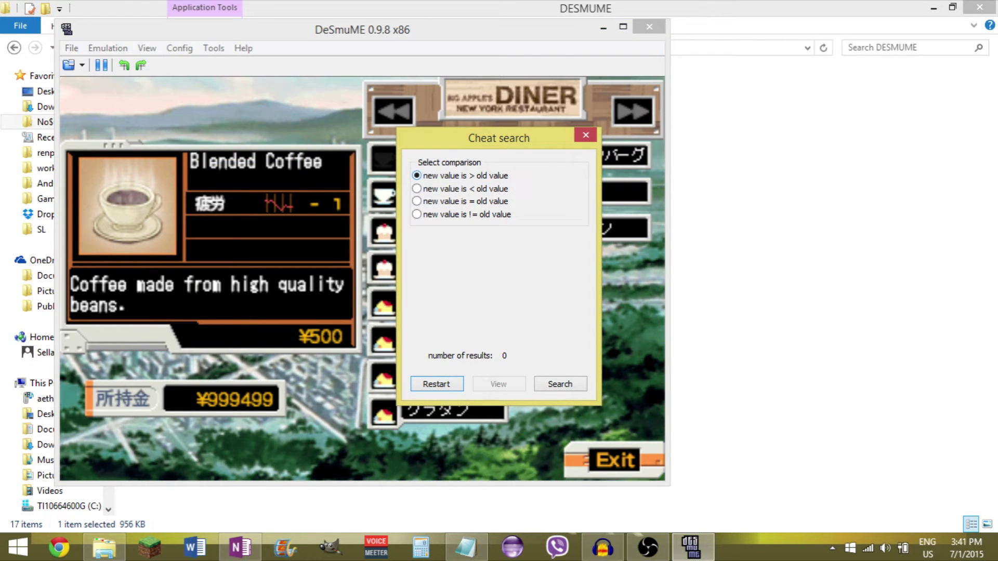
left_click(560, 383)
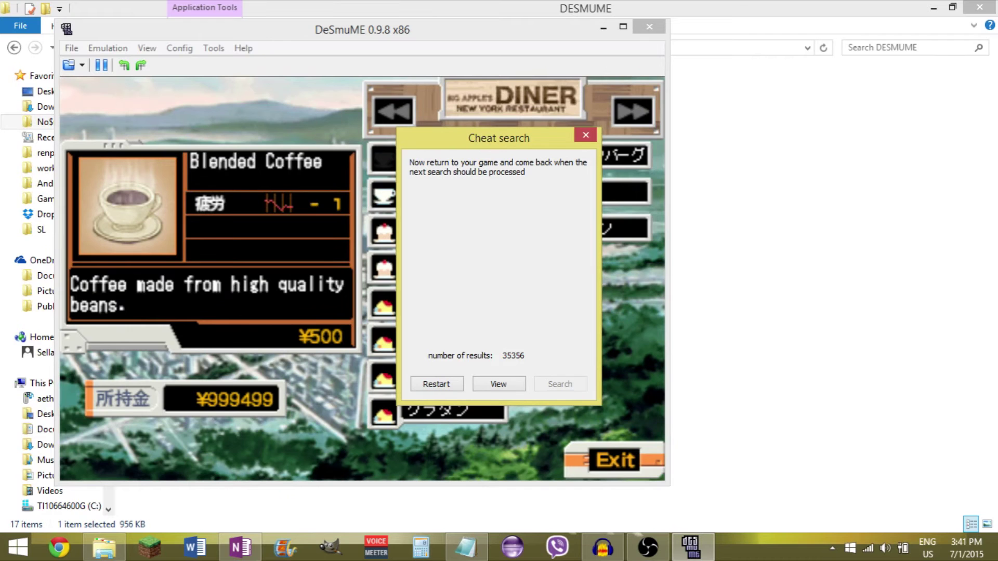
left_click(586, 135)
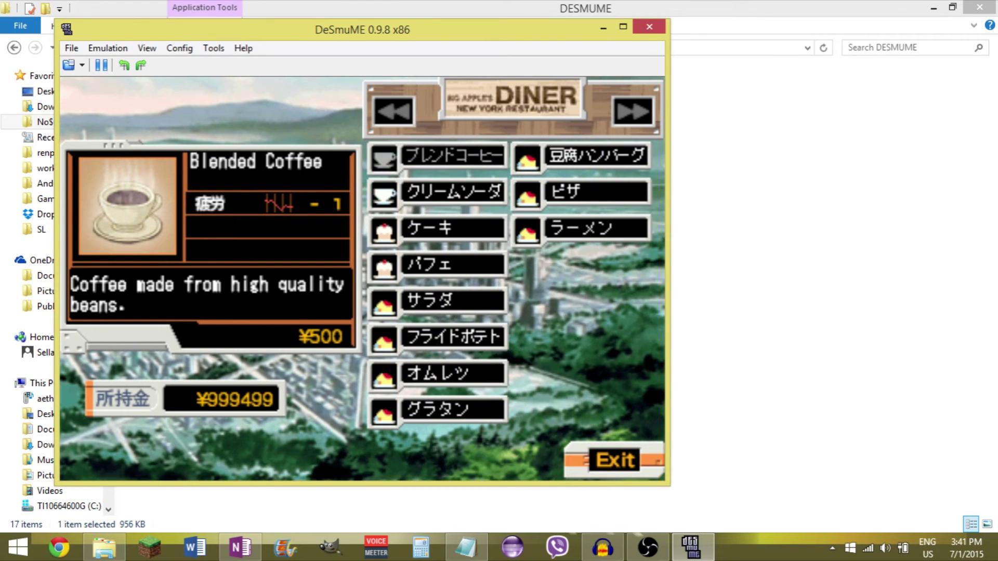
Order another Blended Coffee at the diner and dismiss the dialogue
key("x")
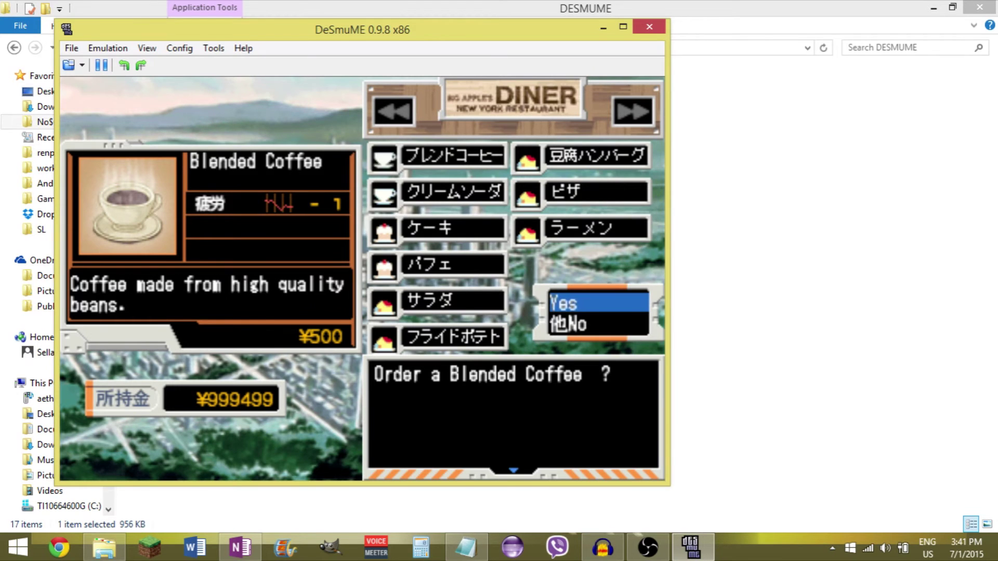
key("x")
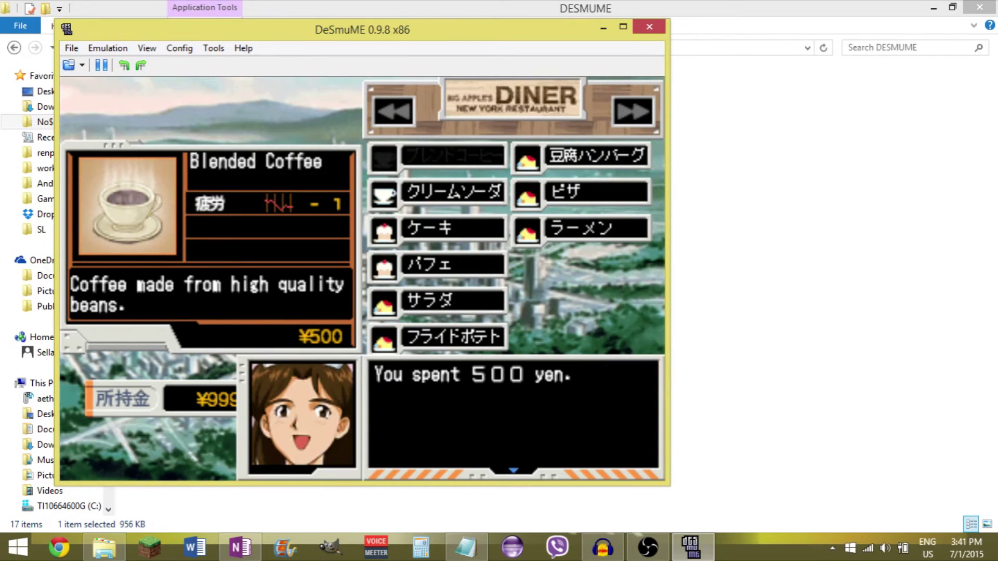
key("x")
key("x")
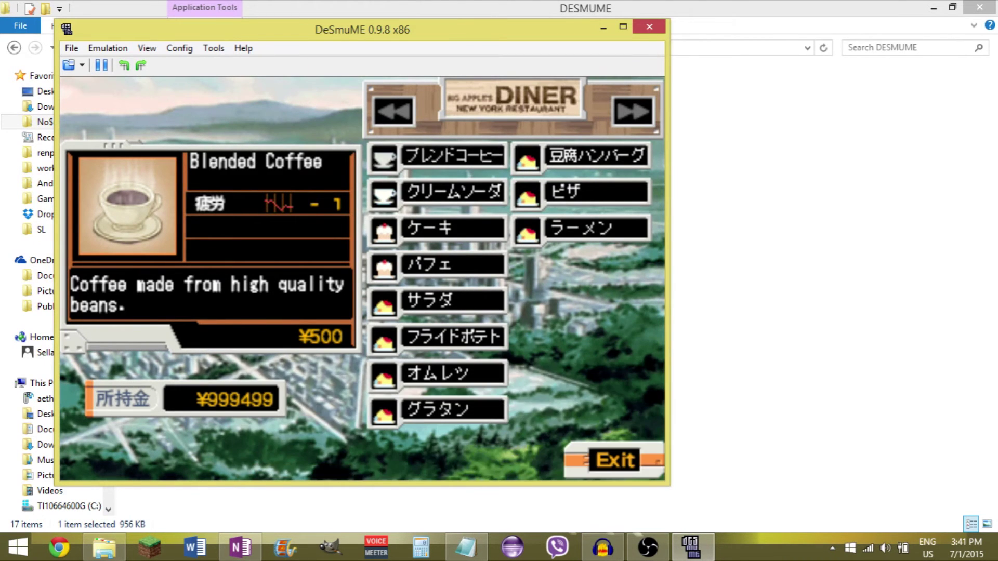
Narrow the cheat search results again with the "new value is > old value" comparison and return to the game
left_click(107, 48)
mouse_move(121, 139)
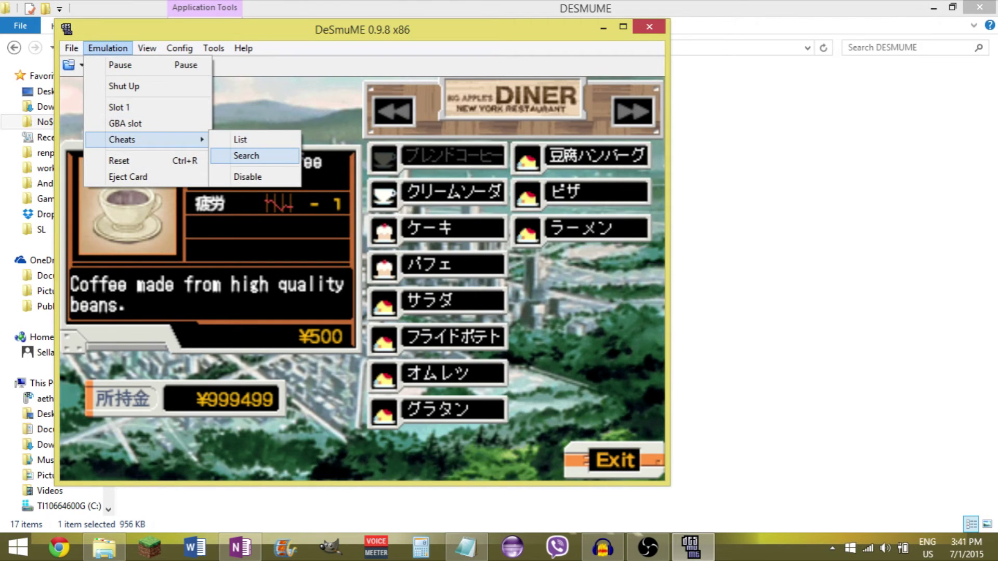
left_click(246, 156)
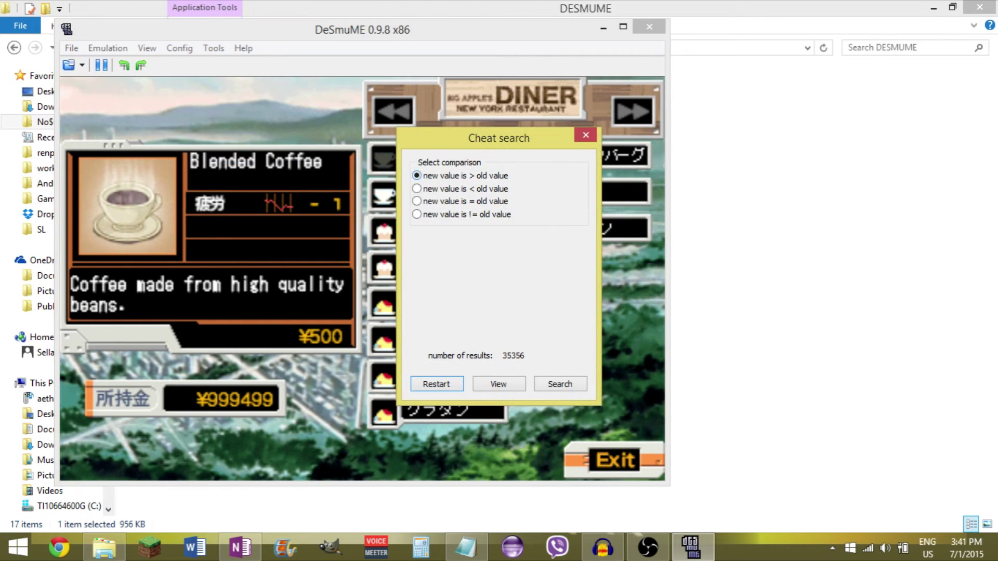
left_click(560, 384)
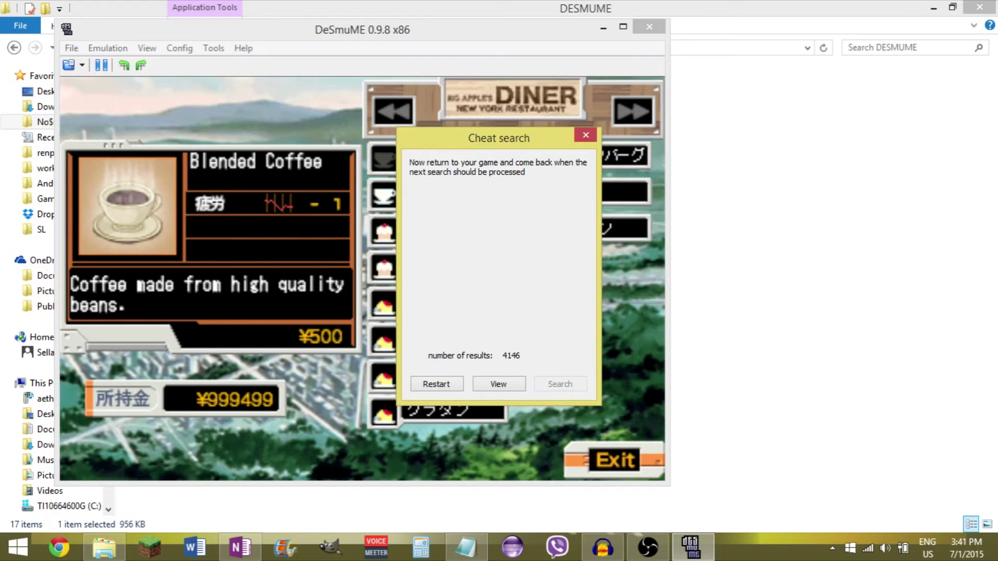
left_click(585, 136)
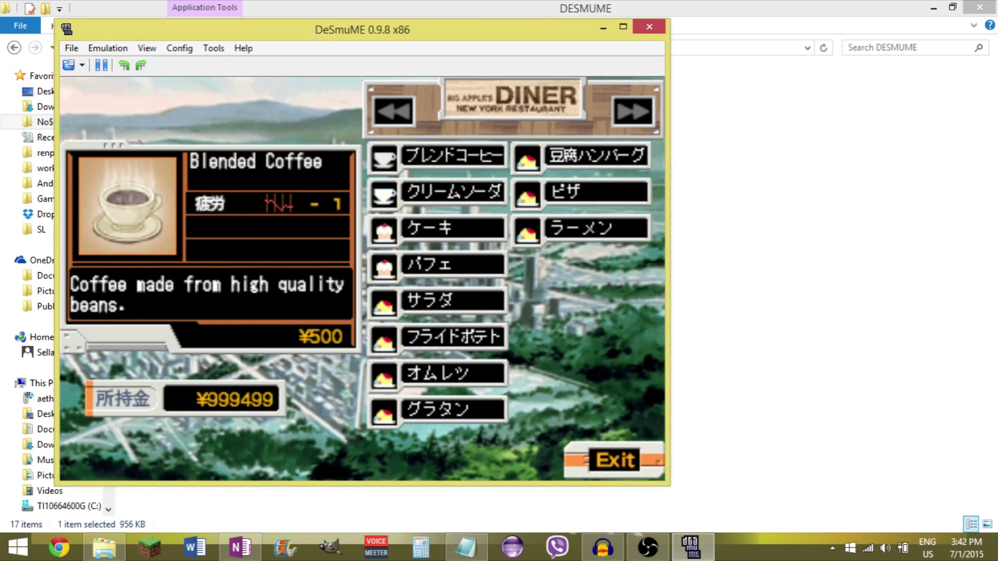
Order two more Blended Coffees at the diner, advancing through the dialogue after each order
key("x")
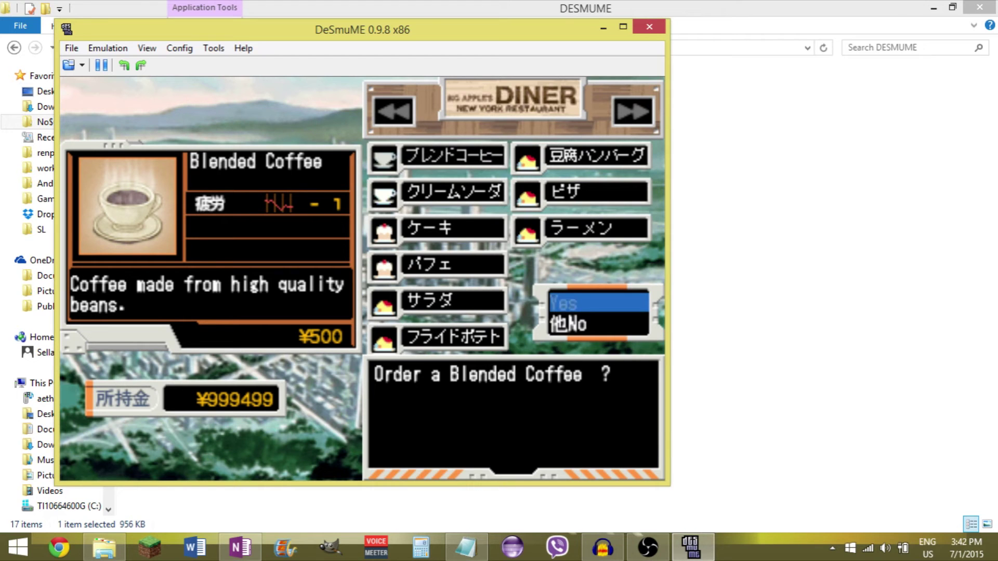
key("x")
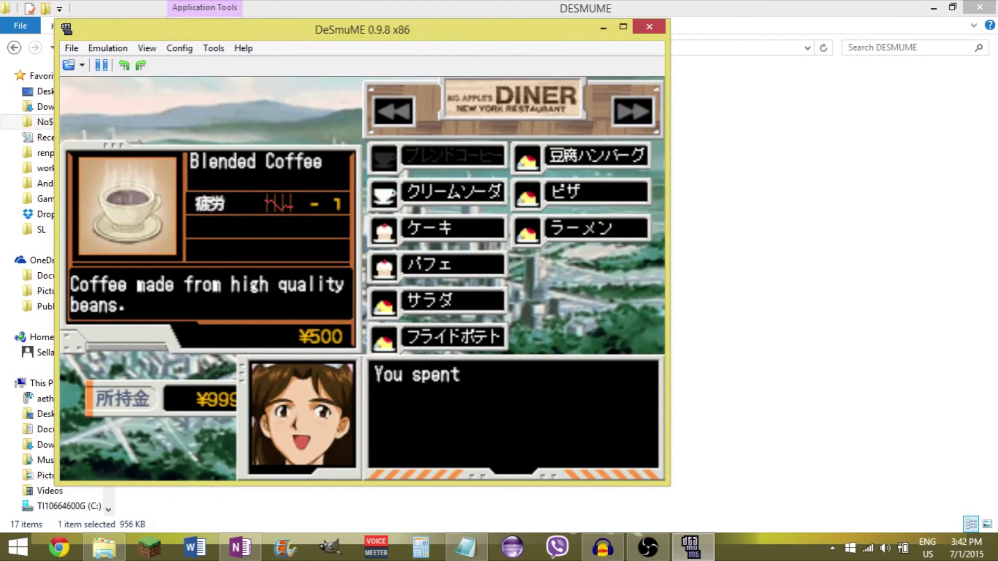
key("x")
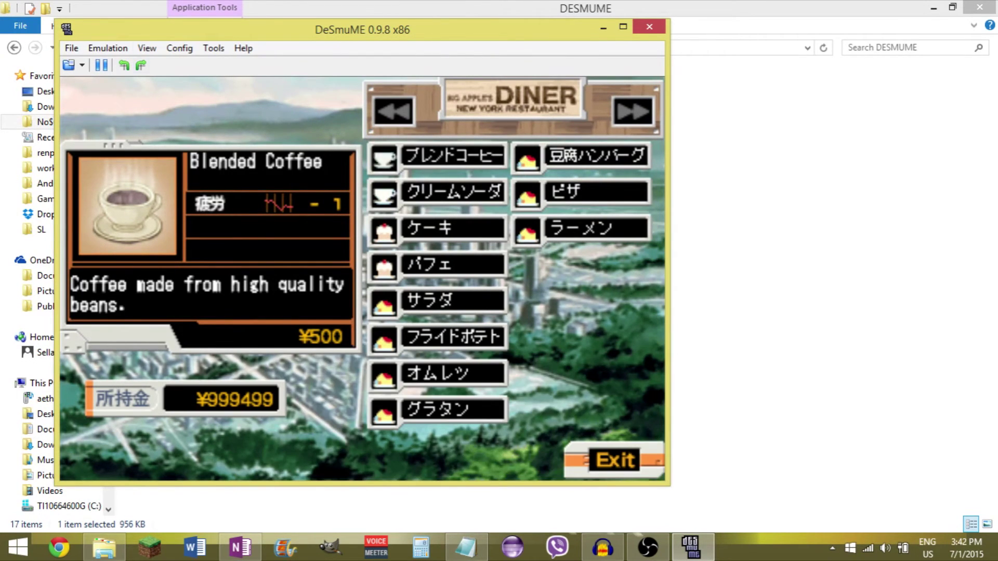
key("x")
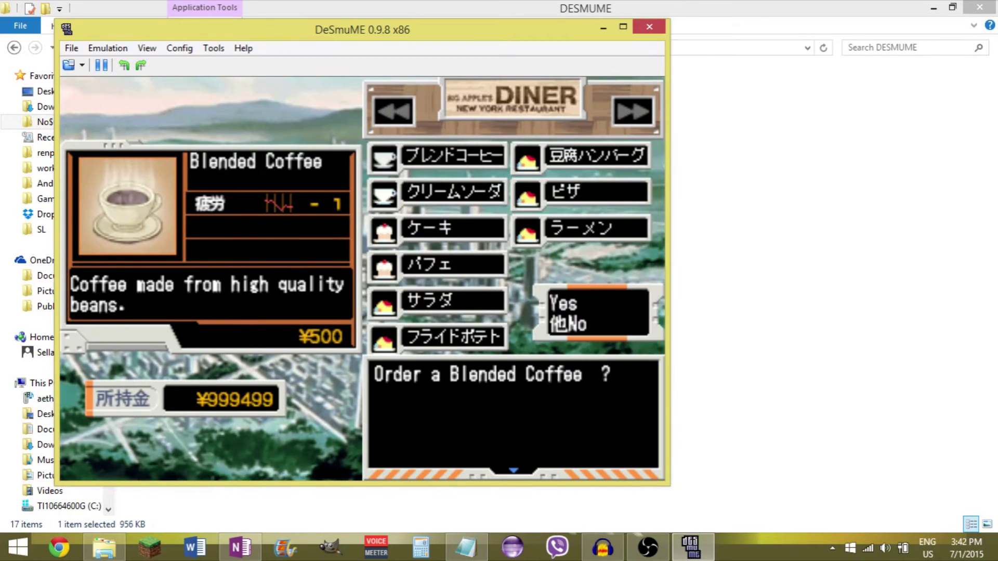
key("x")
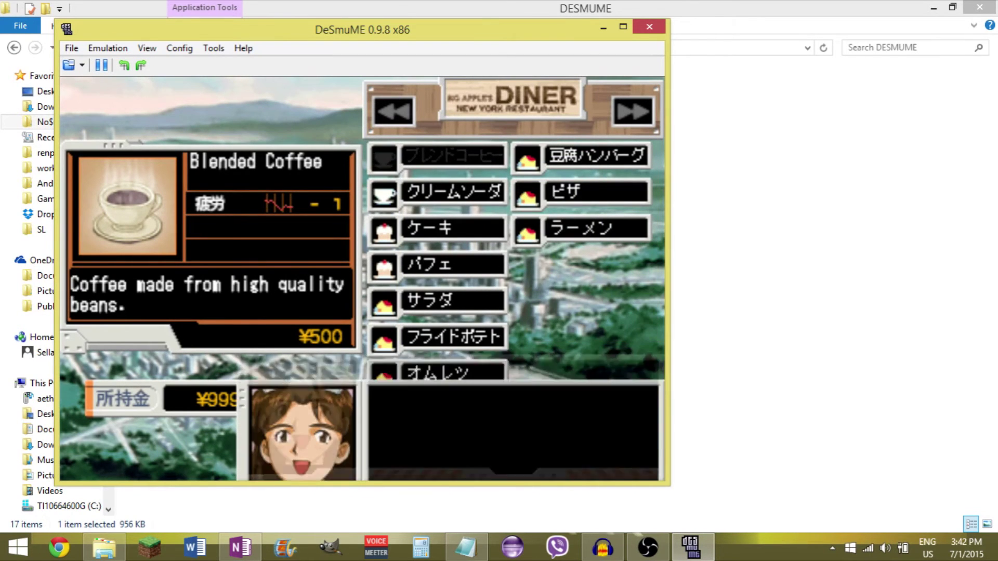
key("x")
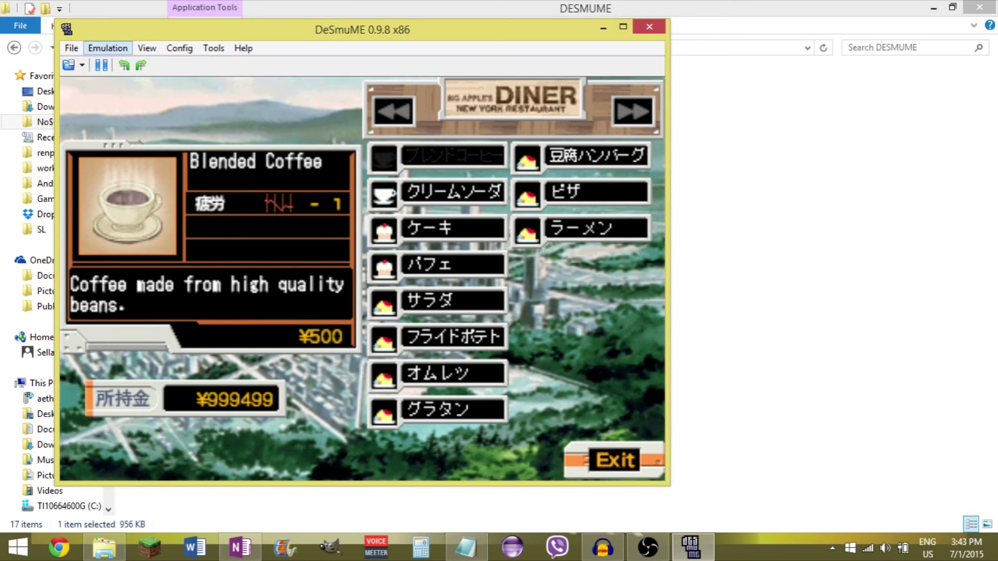
Run the comparative cheat search for "new value is > old value" after the latest coffee orders, and close the search window
left_click(108, 48)
mouse_move(121, 140)
left_click(247, 155)
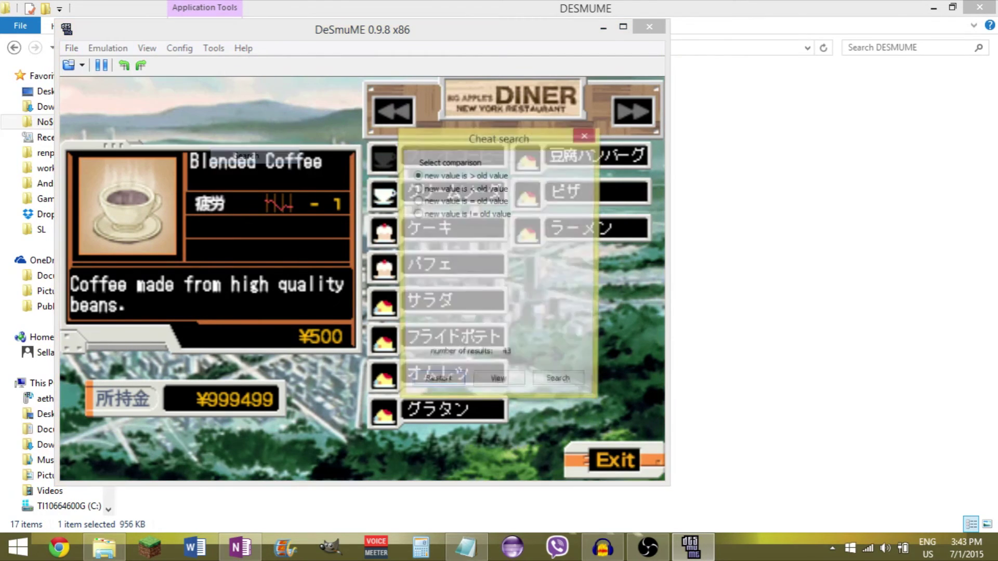
key("Return")
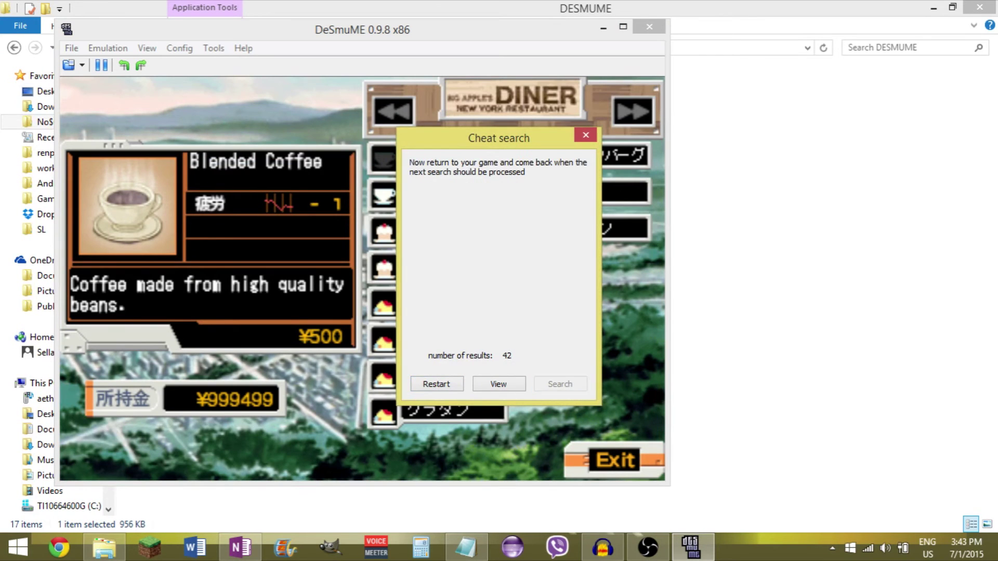
left_click(585, 135)
Exit the diner and visit the park (公園) from the town map, advancing through the dialogue
left_click(615, 460)
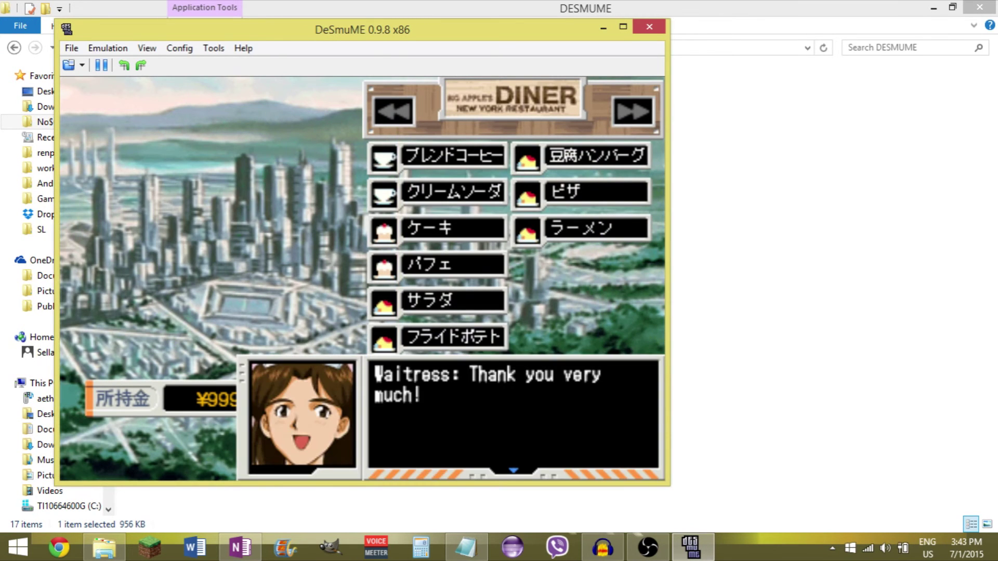
key("z")
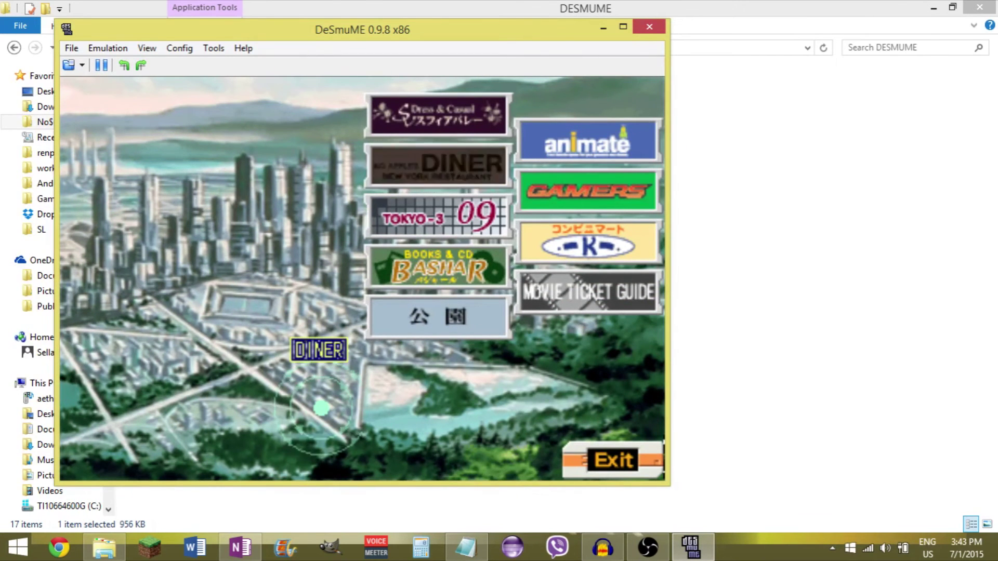
left_click(437, 316)
key("x")
key("x")
key("x")
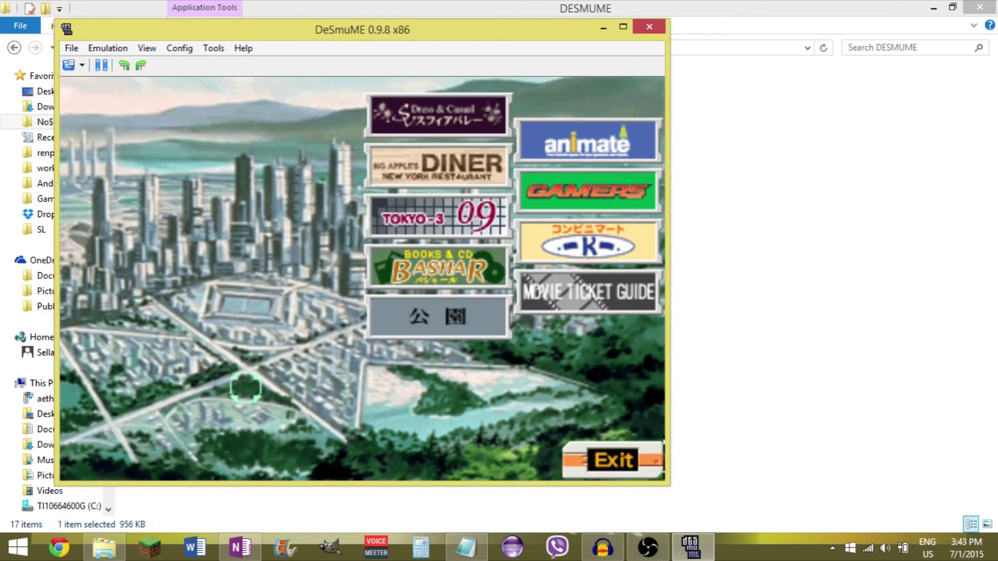
Enter the K convenience mart and go through its goods to select PROTEIN SUPER
left_click(588, 241)
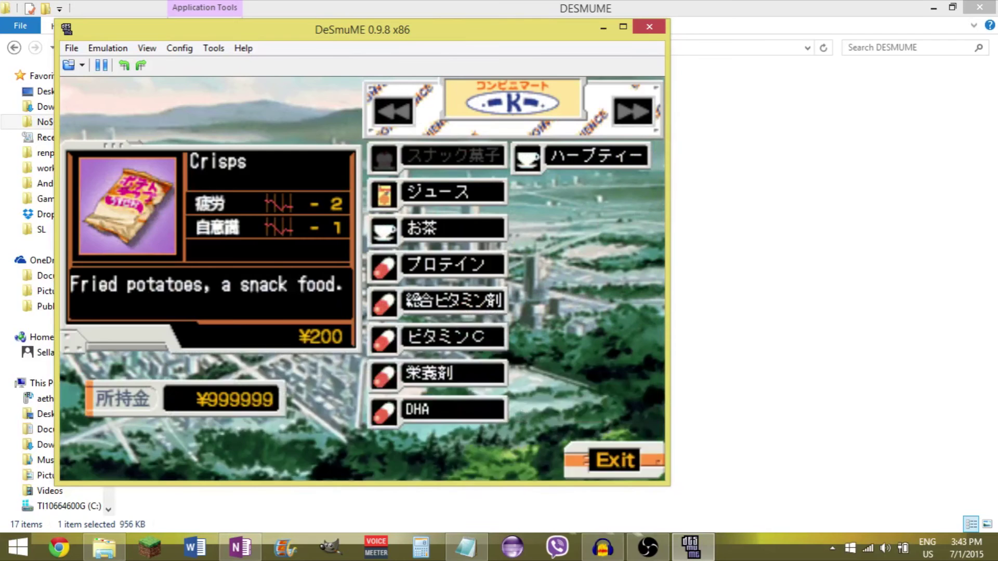
key("x")
key("Down")
key("Down")
key("Down")
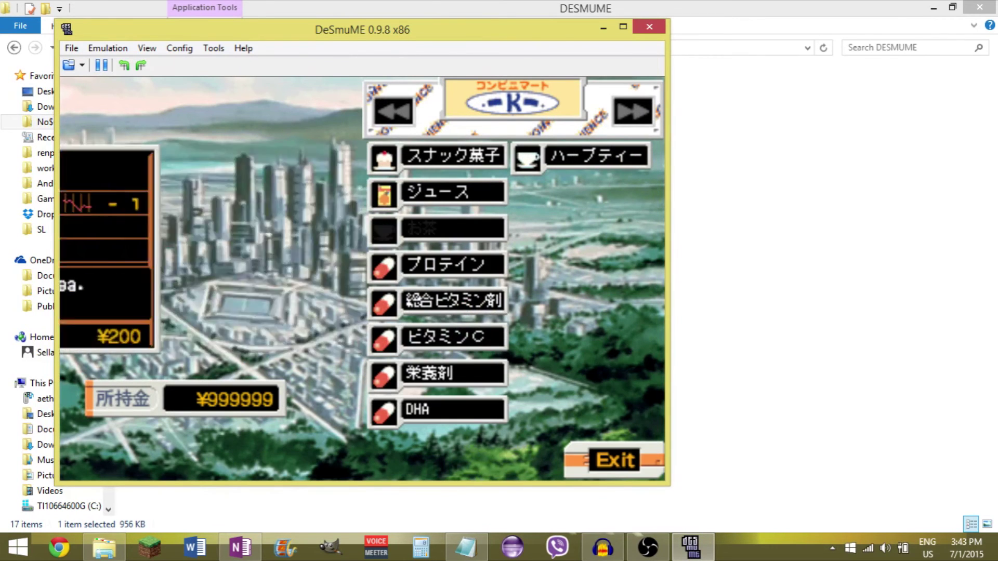
key("Down")
key("Down")
key("Down")
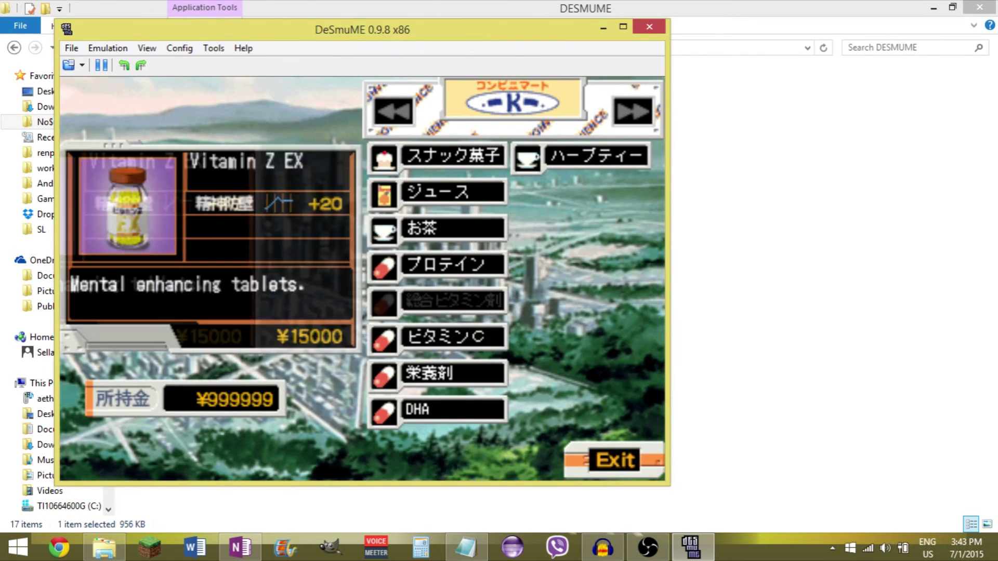
key("Down")
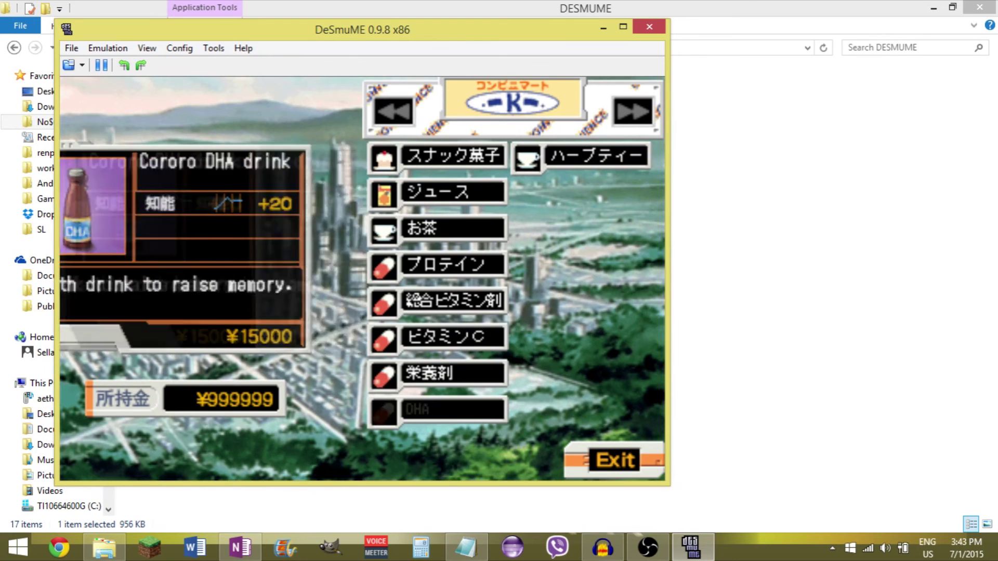
key("Up")
key("Up")
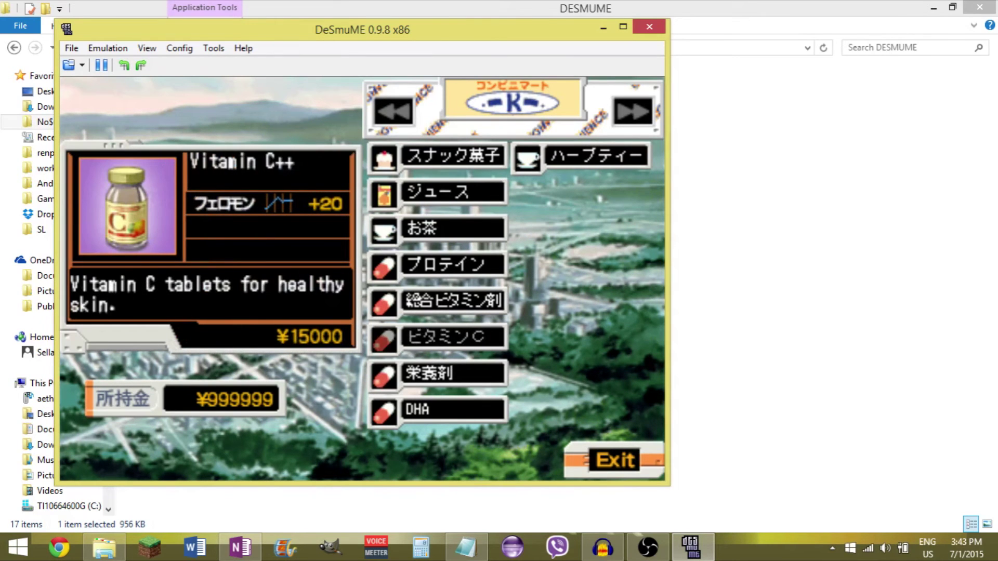
key("Up")
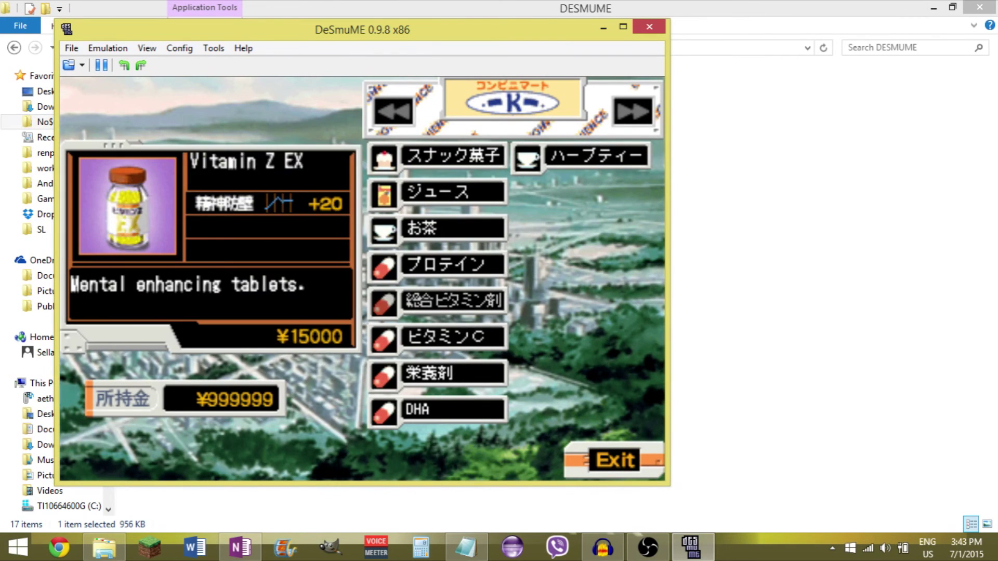
key("Up")
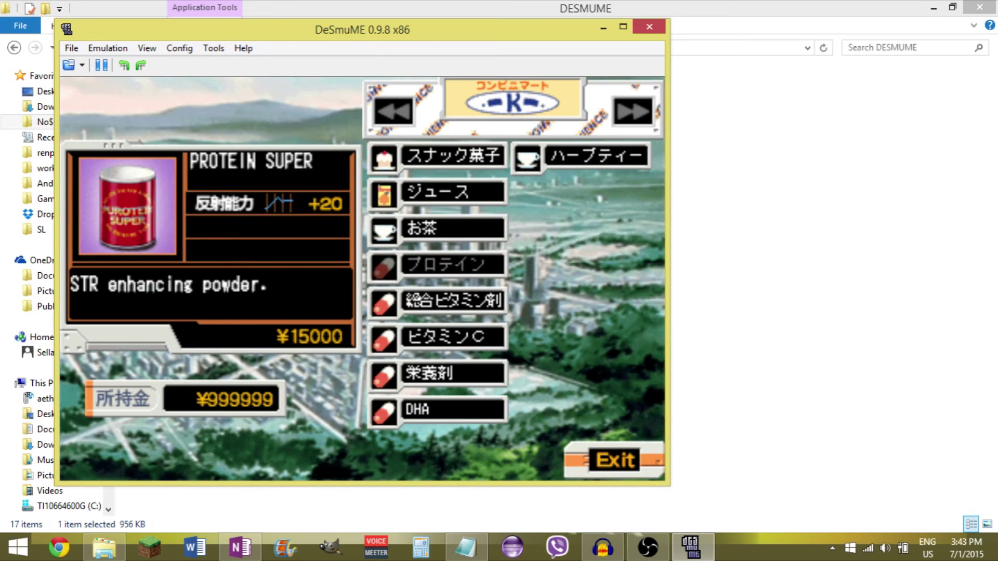
Buy the PROTEIN SUPER, answering Yes to the purchase and advancing through the character's replies
key("x")
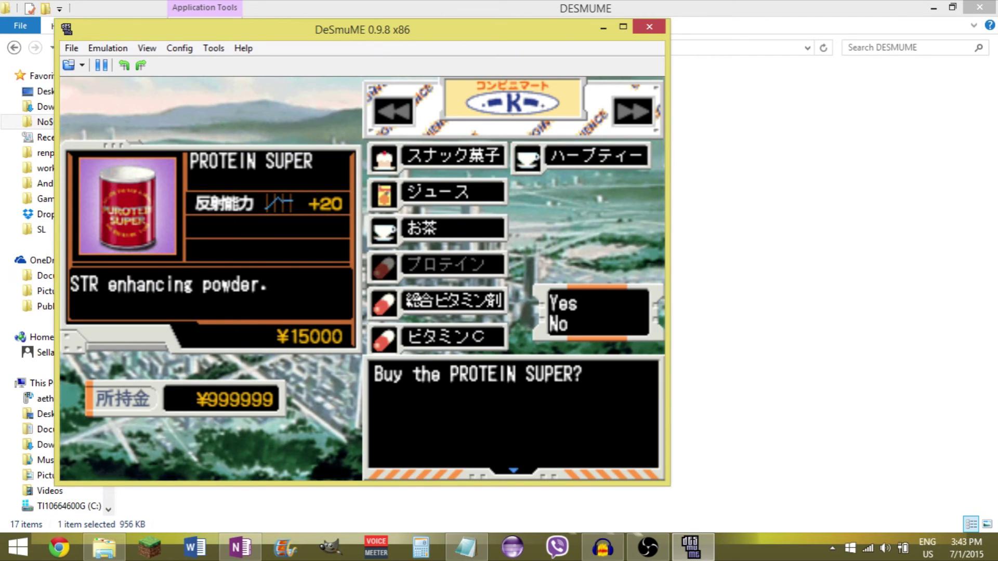
key("x")
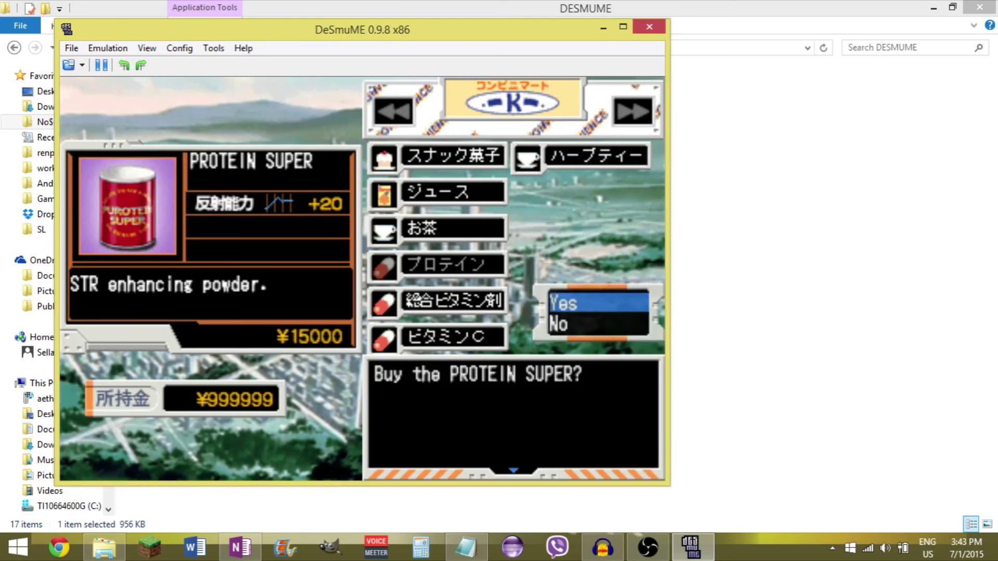
key("x")
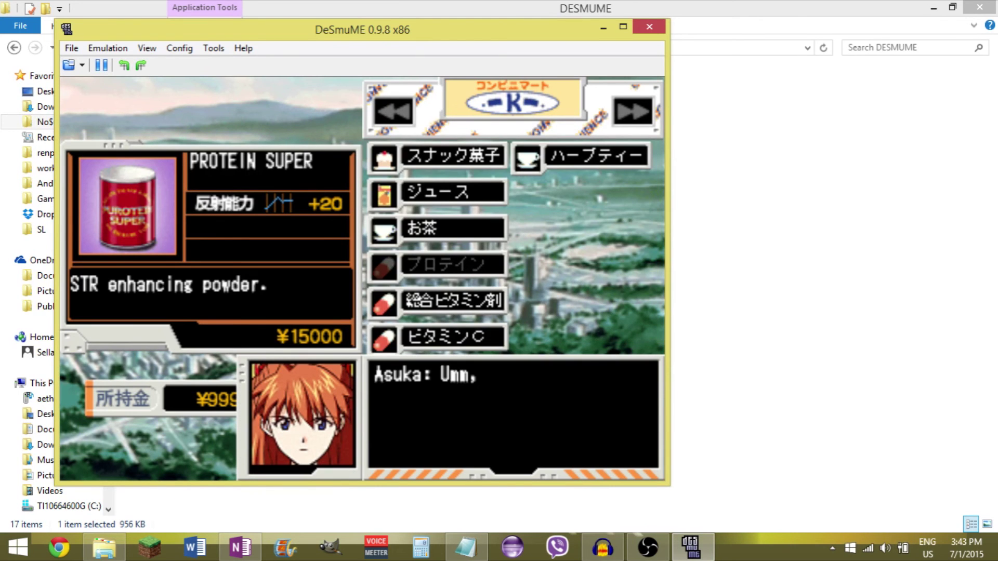
key("x")
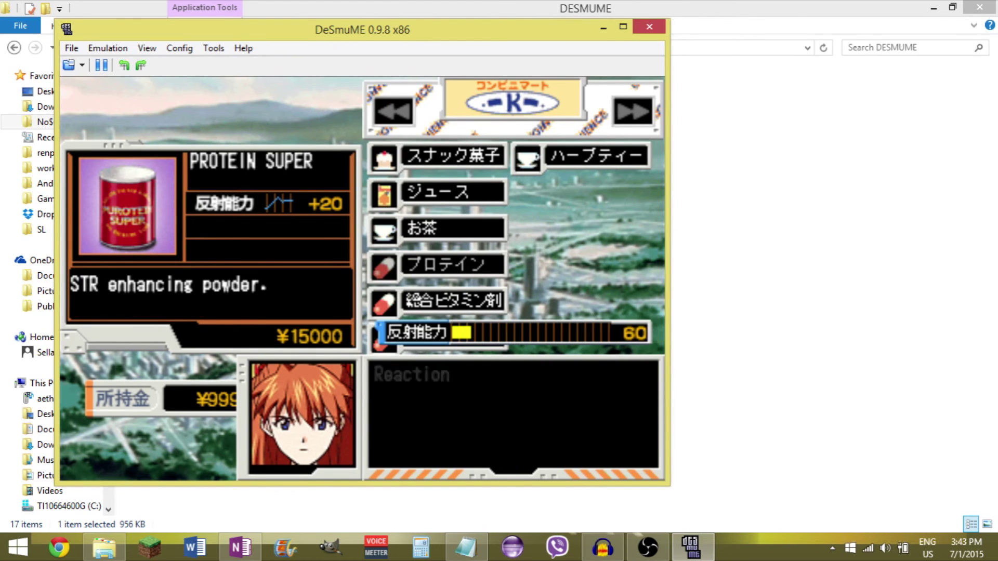
key("x")
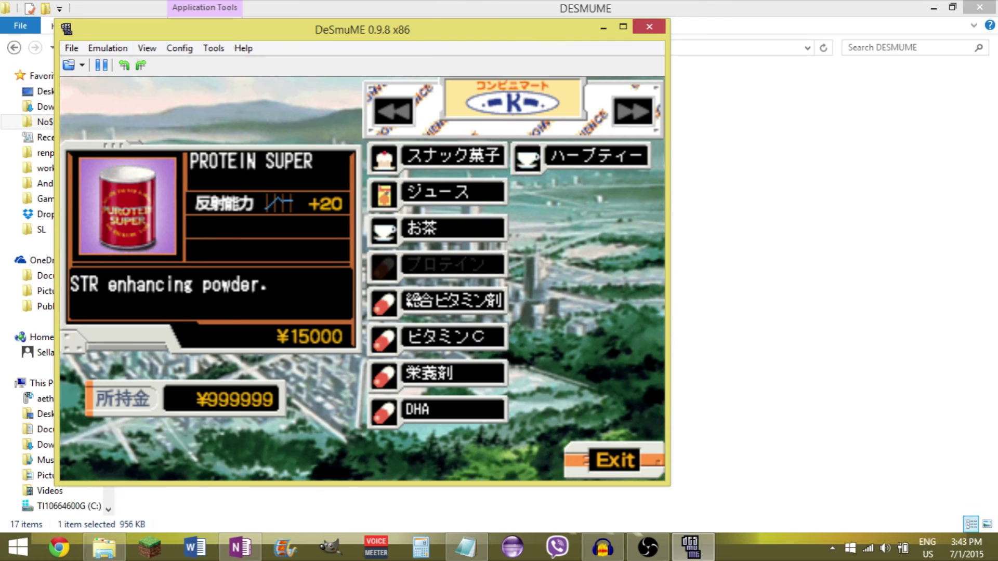
Narrow the cheat search with the "new value is < old value" comparison and return to the game
left_click(107, 47)
mouse_move(122, 140)
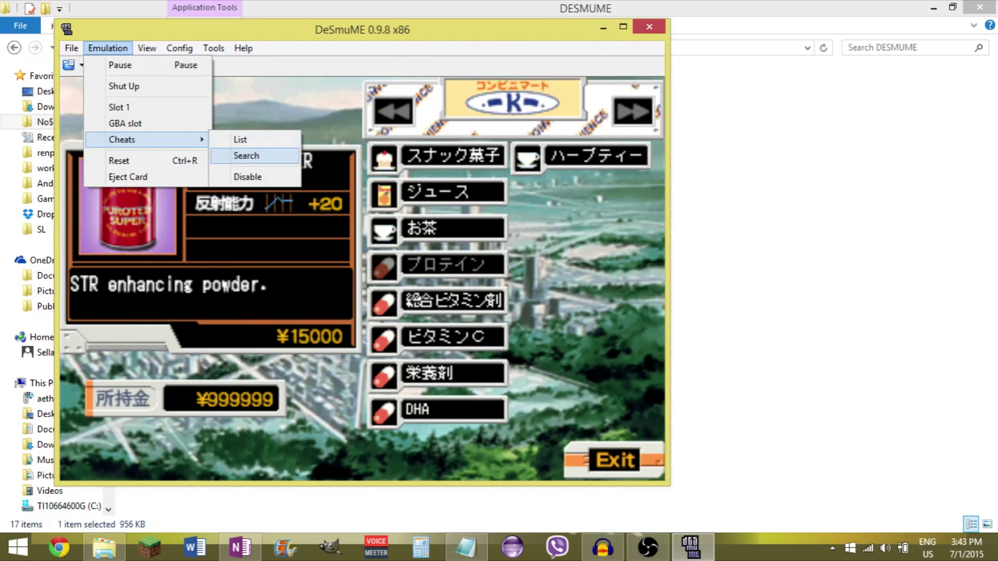
left_click(247, 155)
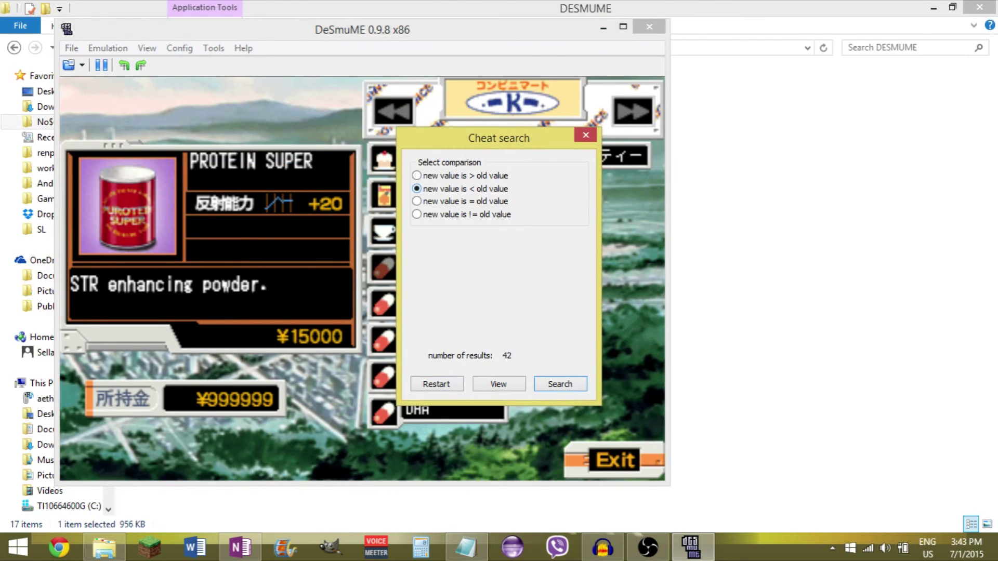
key("Return")
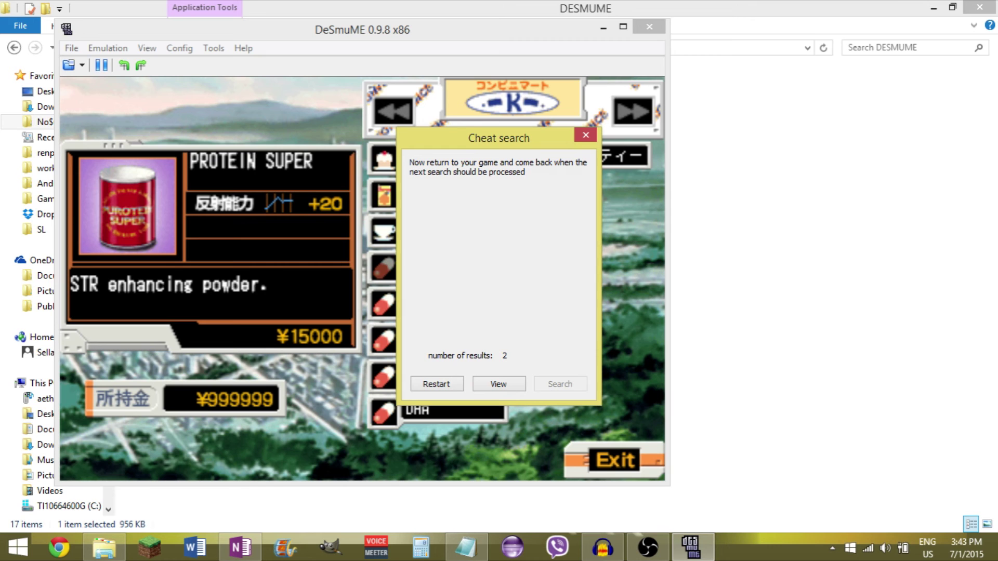
key("Escape")
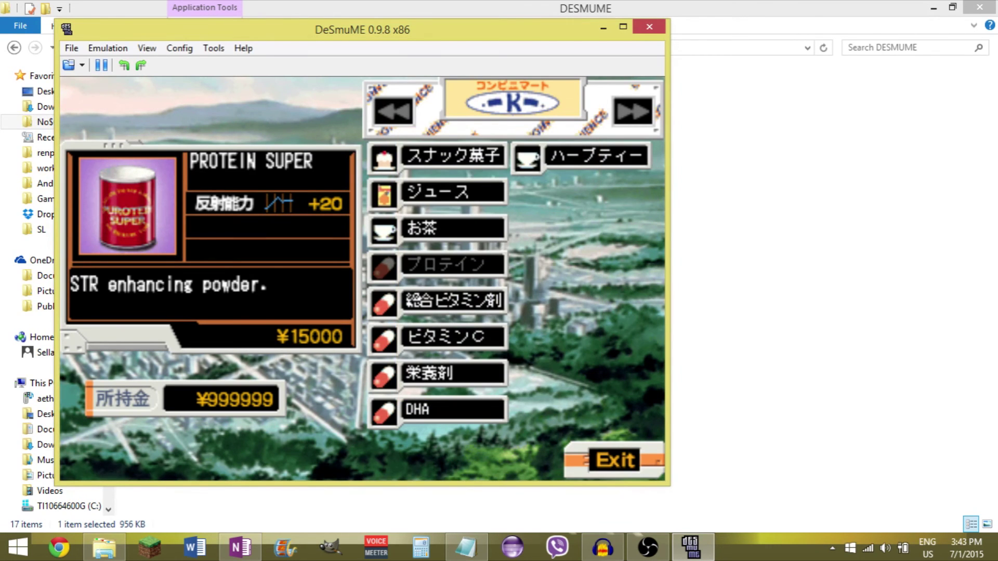
Leave the convenience mart, go back to the diner and order a Blended Coffee
key("z")
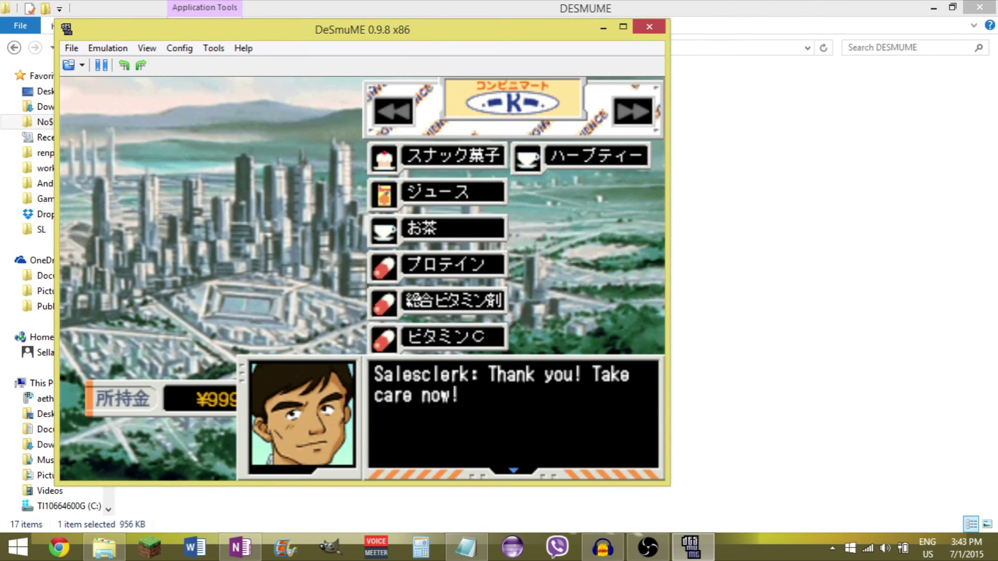
key("Left")
key("Up")
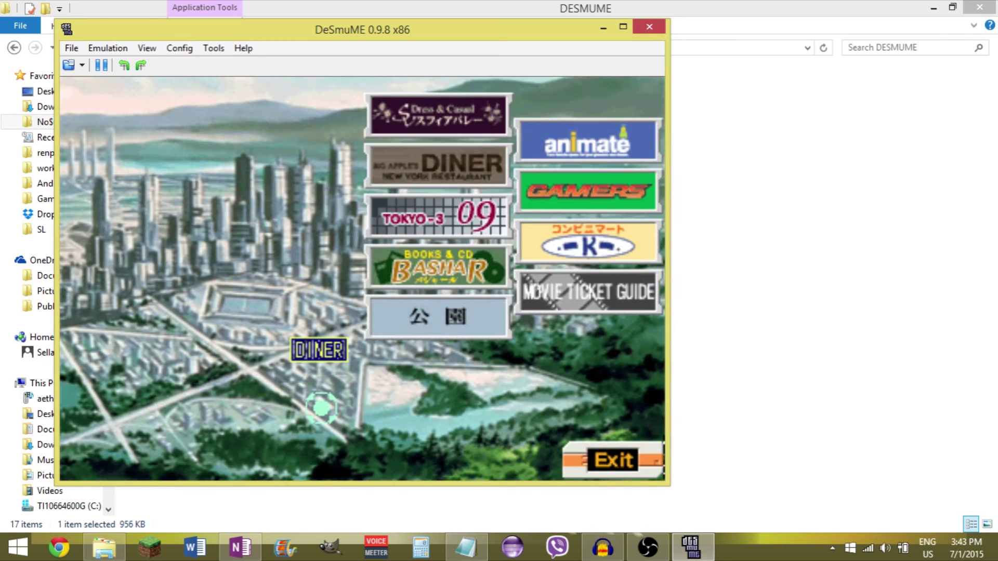
key("x")
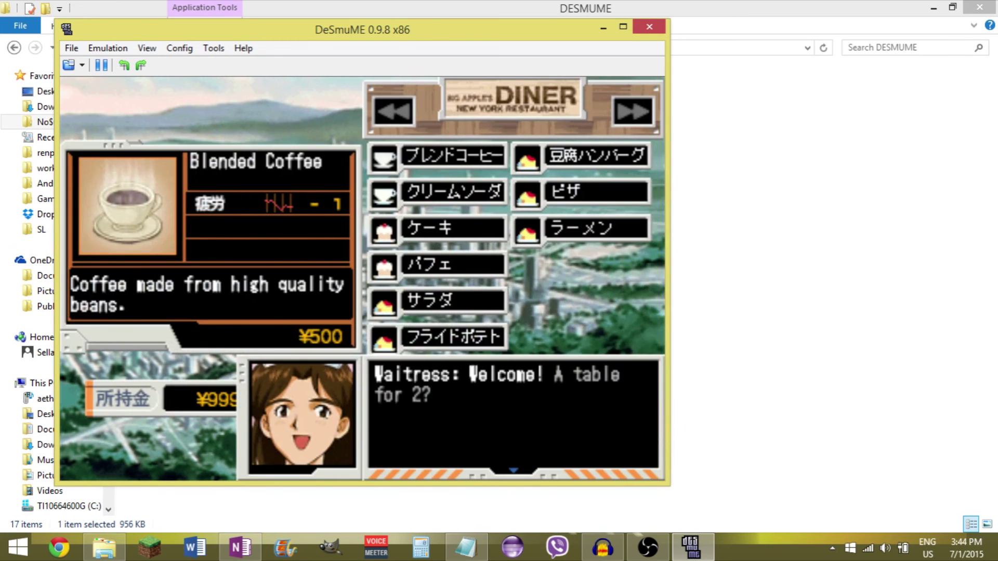
key("x")
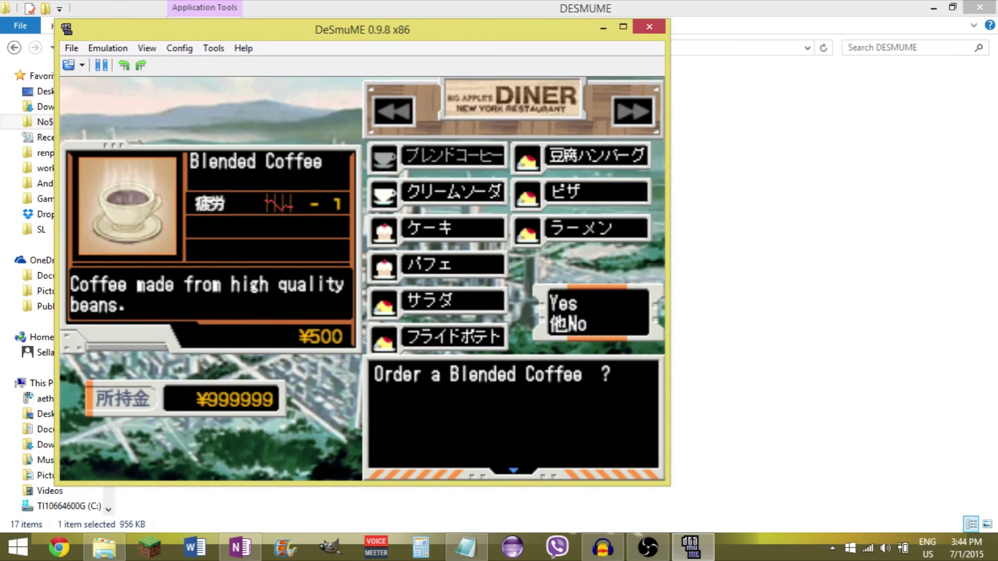
key("x")
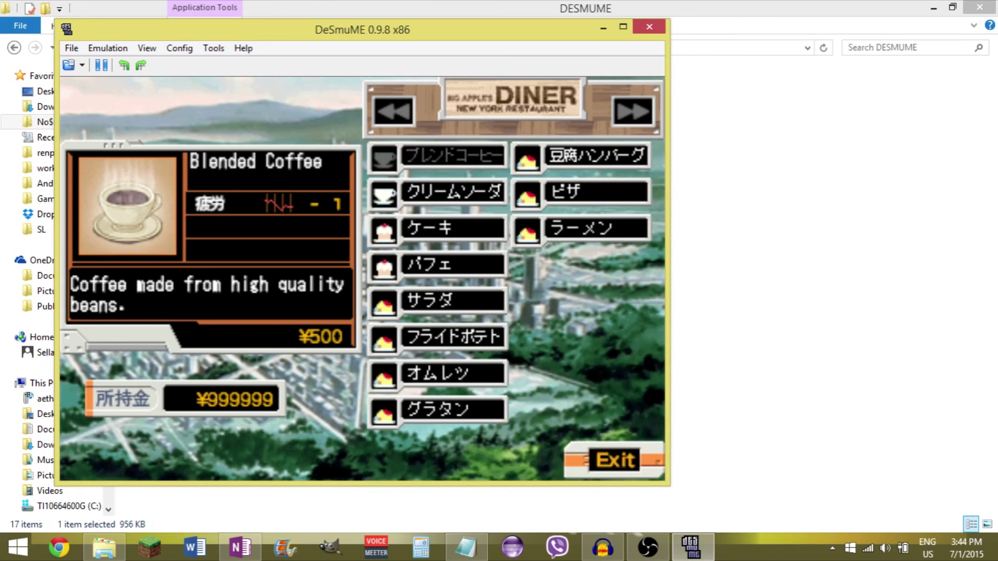
key("x")
key("x")
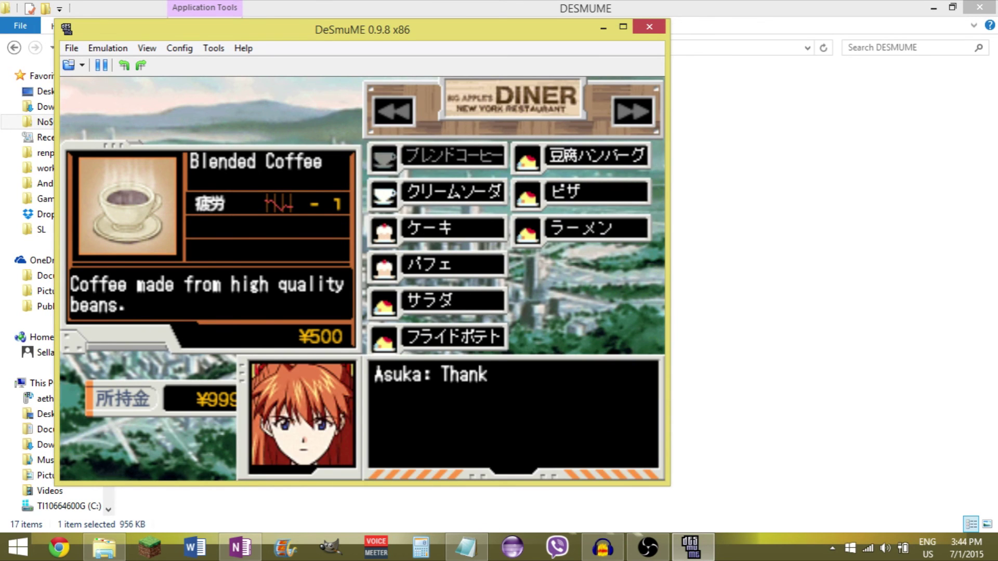
Process the next comparative cheat search using "new value is > old value"
left_click(108, 48)
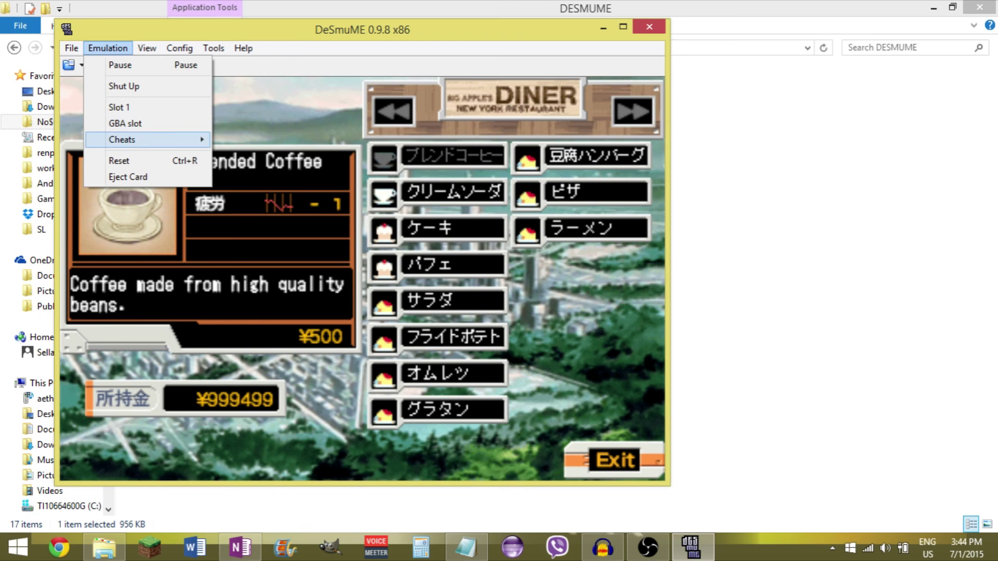
mouse_move(121, 139)
left_click(245, 155)
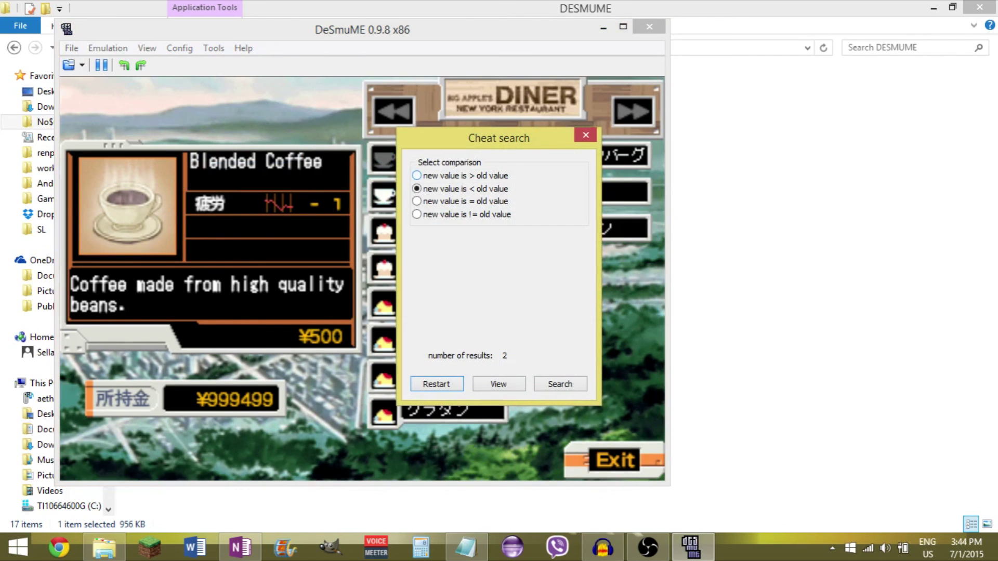
key("Return")
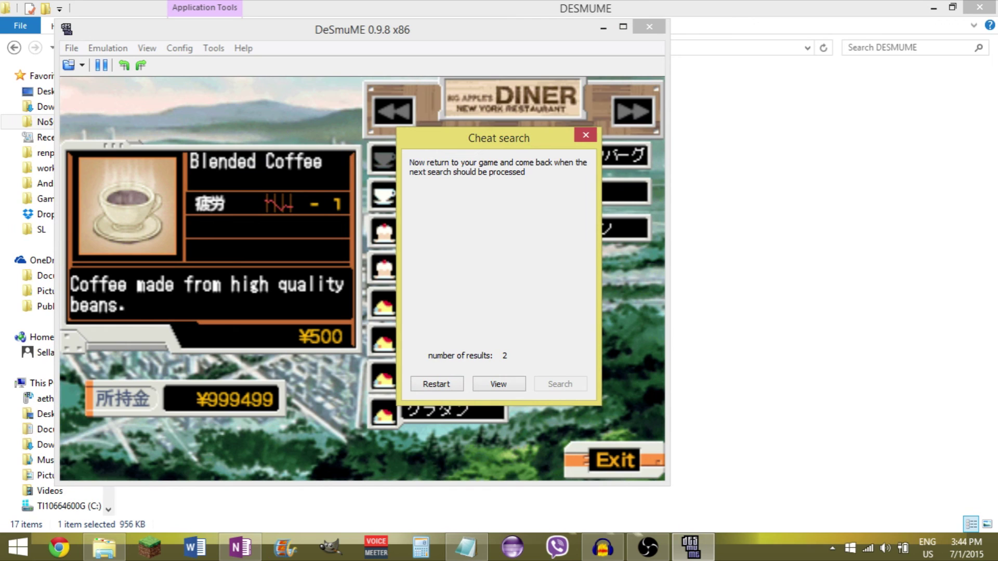
View the search results and add a frozen cheat for address 0x0212265E with value 300 and description "Affection"
key("Return")
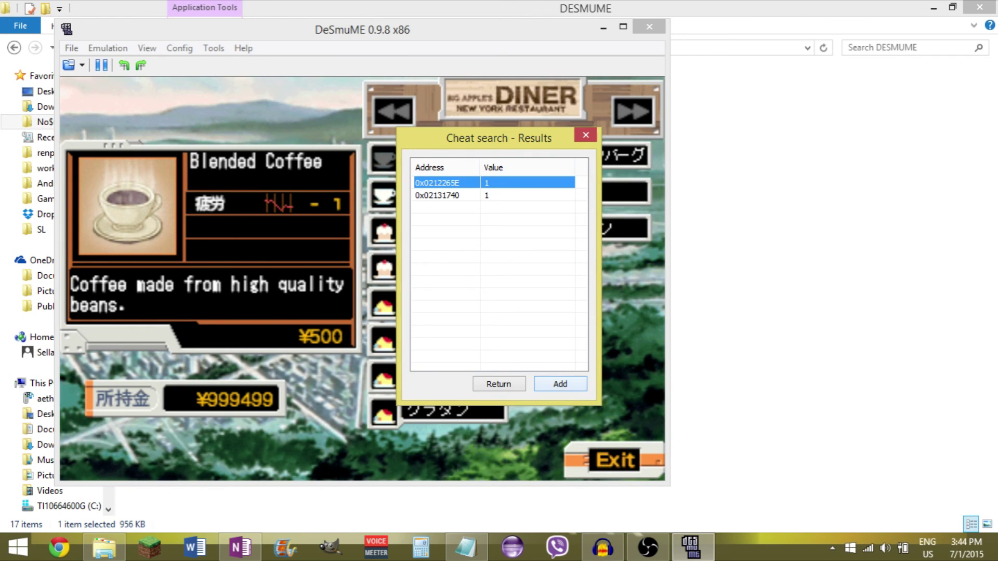
key("Return")
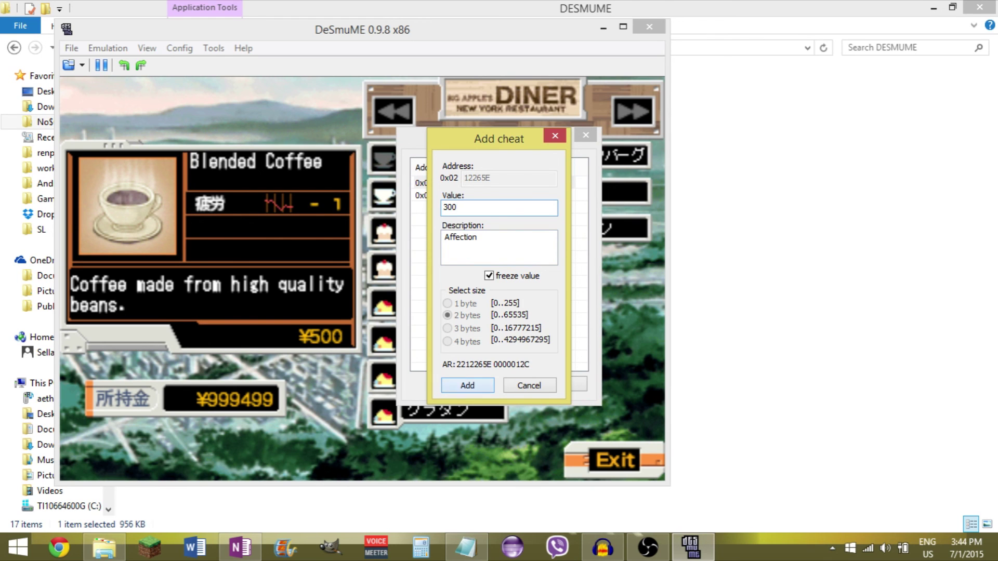
key("Return")
Add a second frozen affection cheat with value 300 for address 0x02131740
left_click(446, 195)
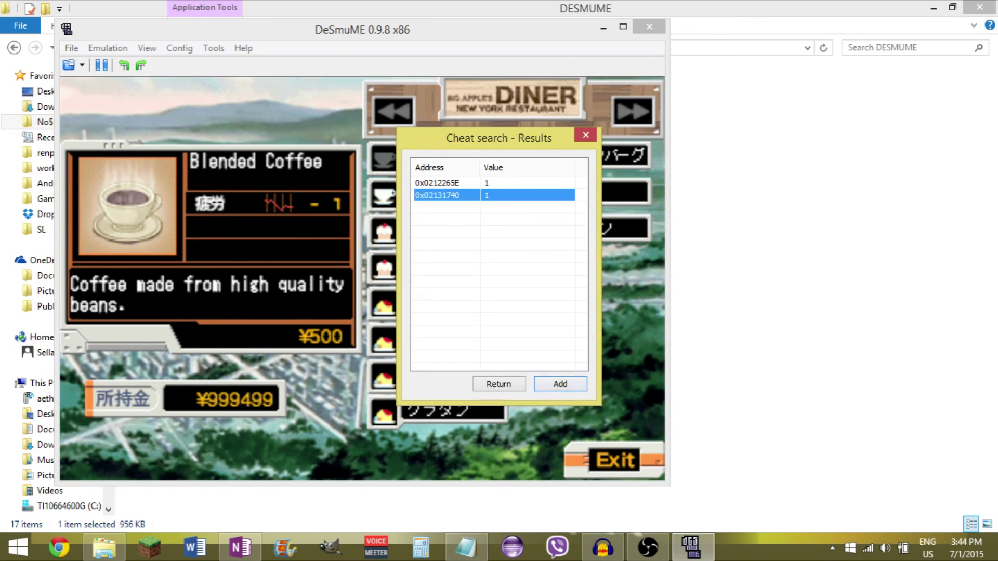
key("Return")
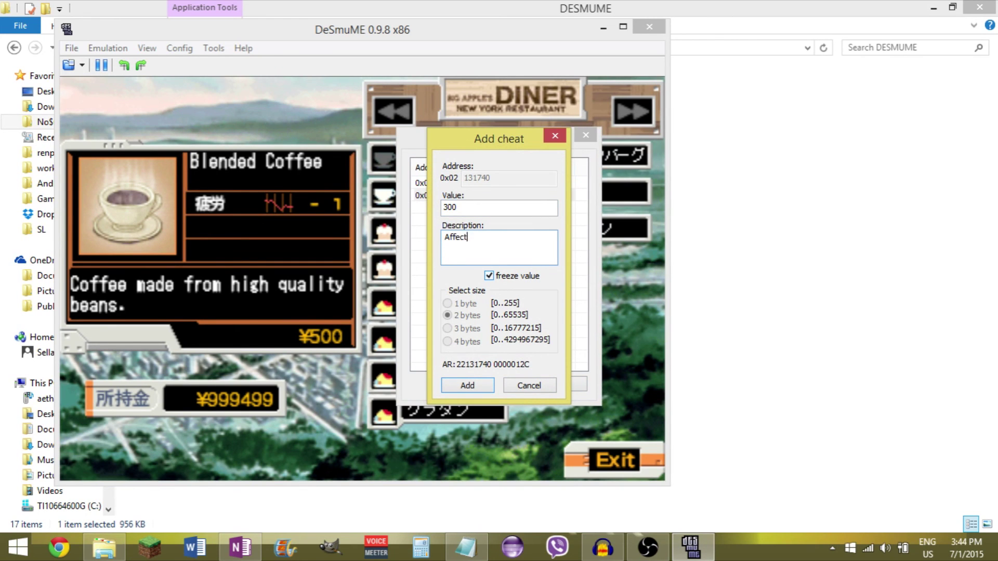
key("Return")
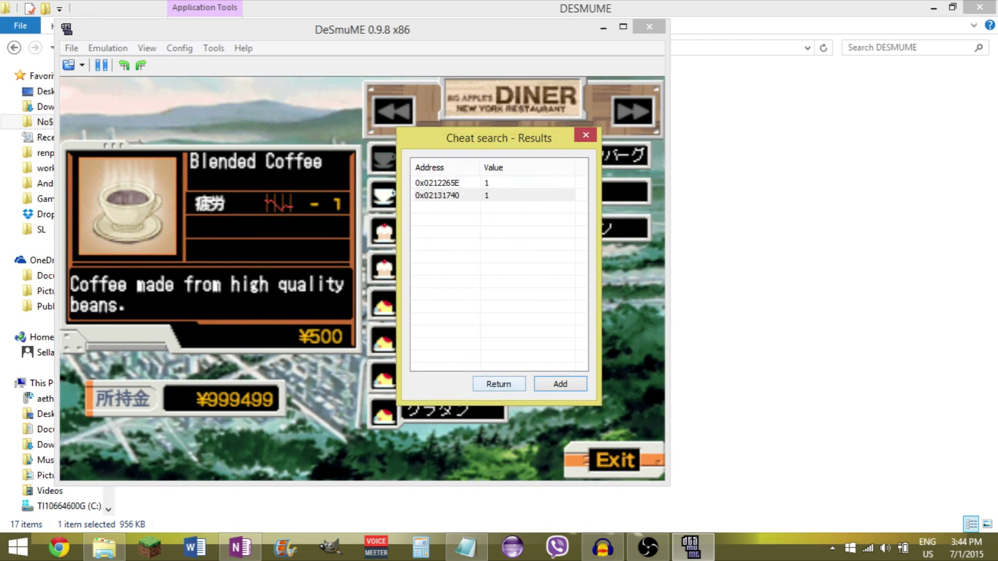
Reset and close the cheat search, and leave the diner for the city map
left_click(586, 135)
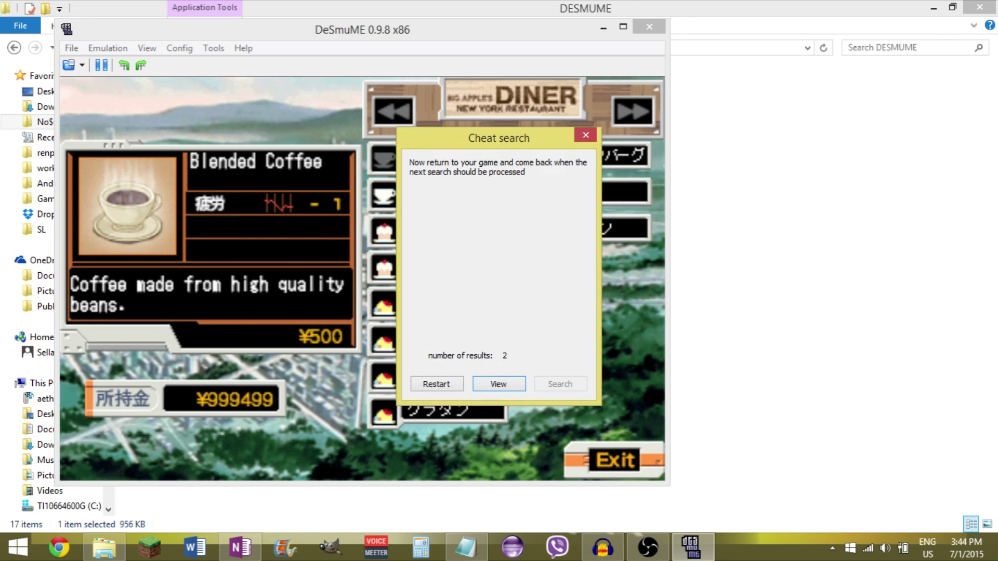
left_click(436, 383)
key("Escape")
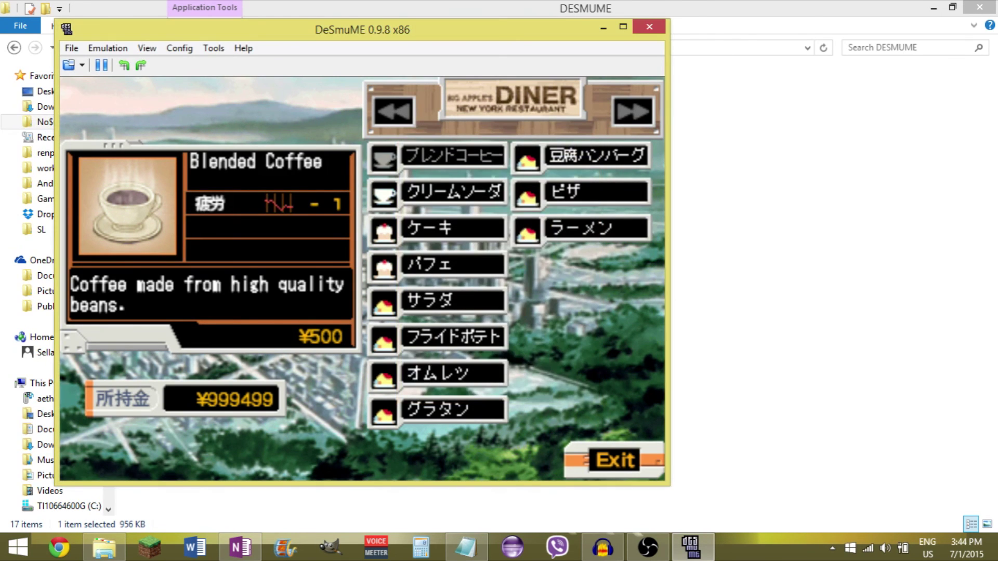
key("z")
key("z")
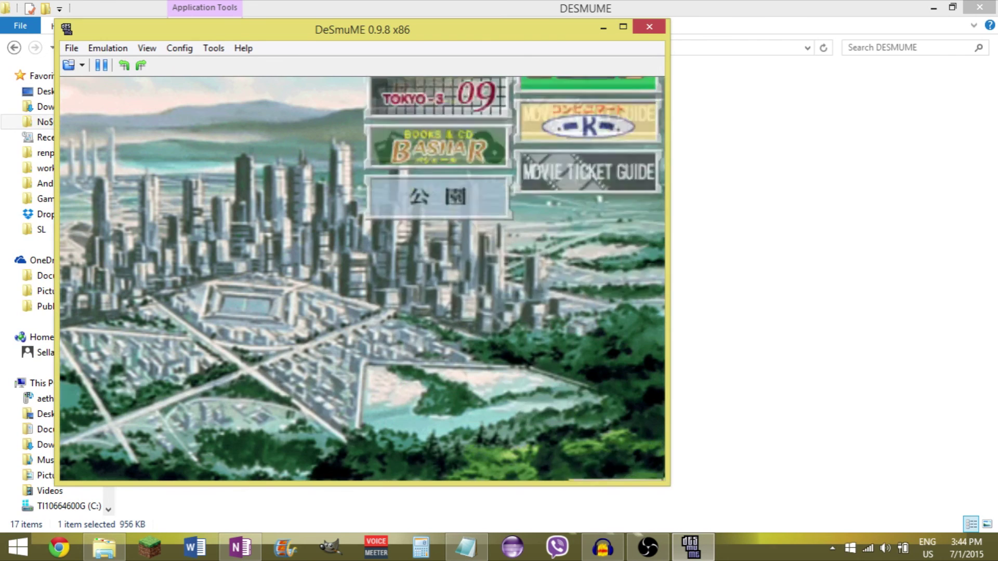
Review the addresses, values and descriptions of the added cheats in the cheats list, and close the list
left_click(108, 48)
key("Down")
key("Down")
key("Down")
key("Down")
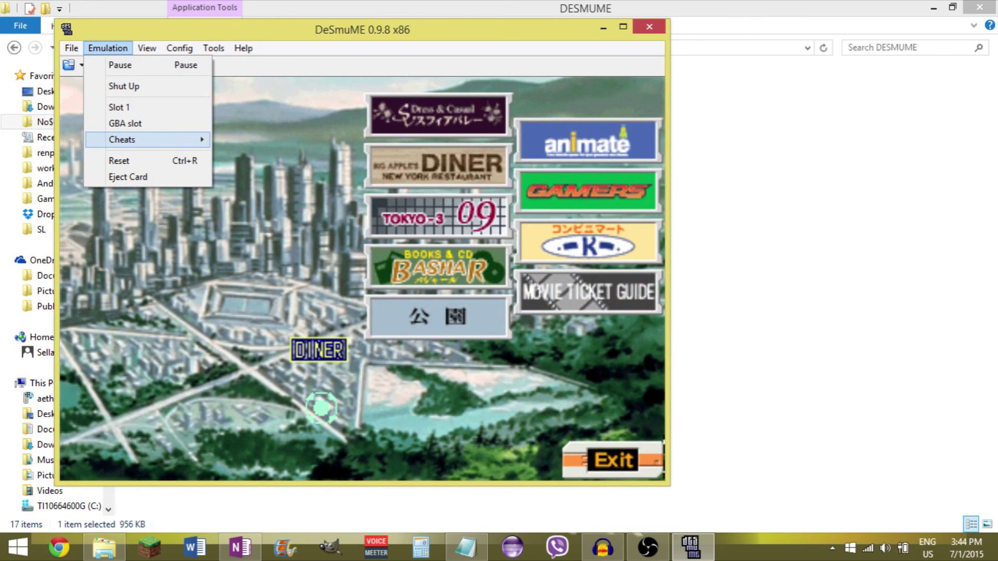
key("Right")
key("Return")
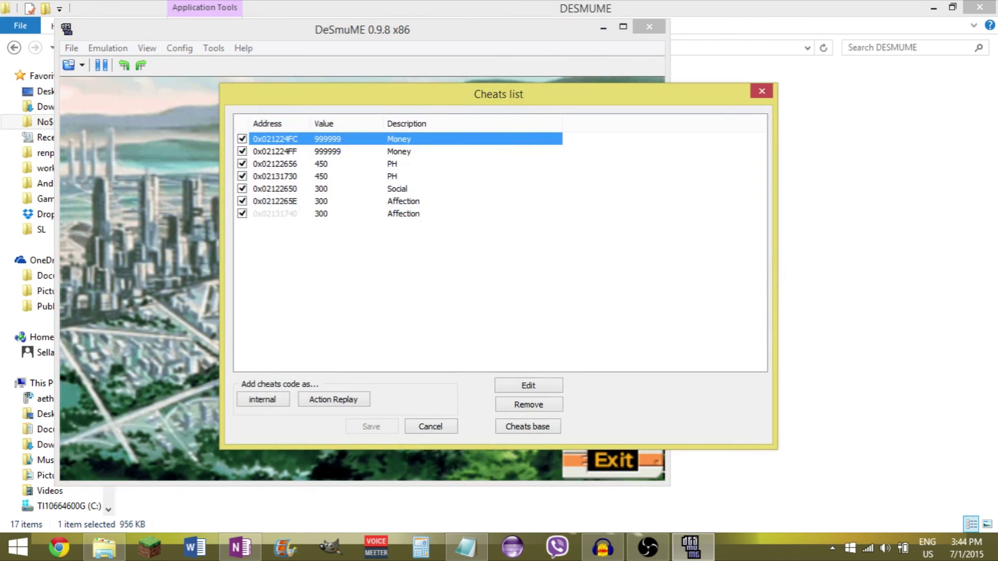
key("Escape")
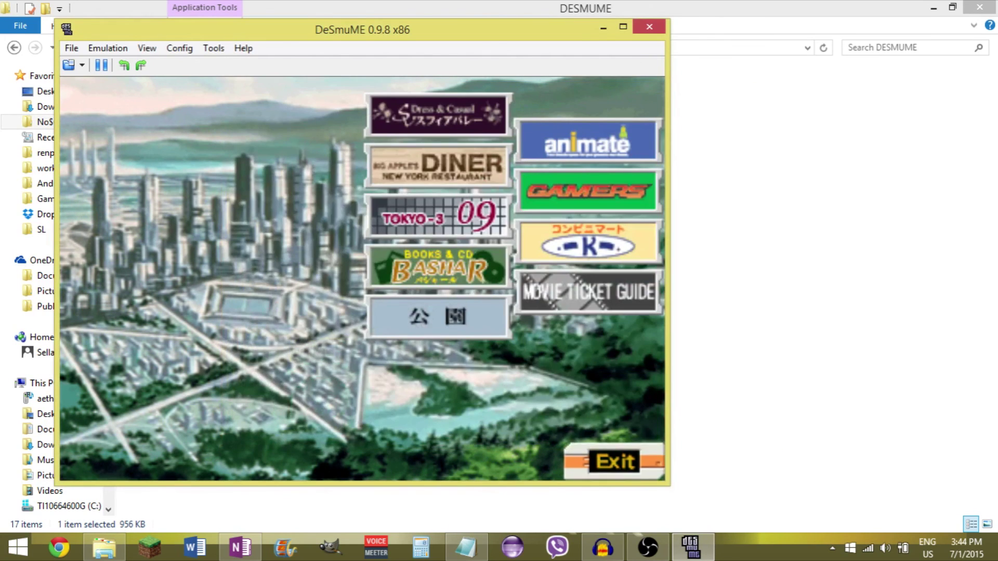